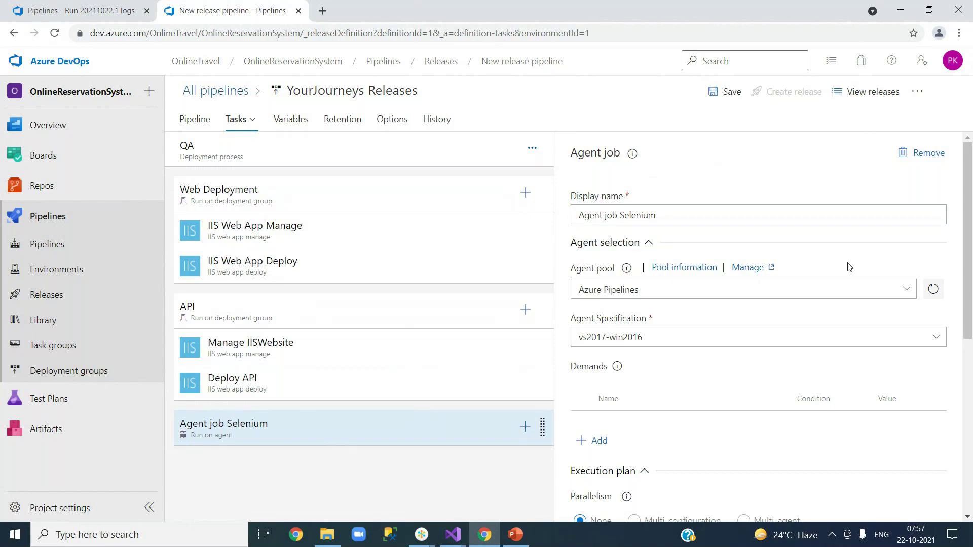
- Switch the agent pool of Agent job Selenium to the private Default pool
click(907, 290)
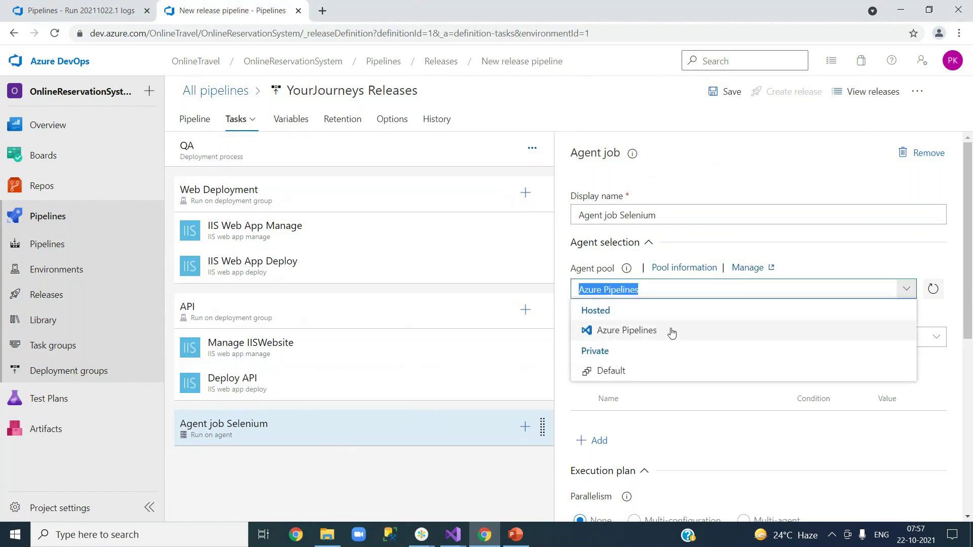
click(613, 373)
click(613, 375)
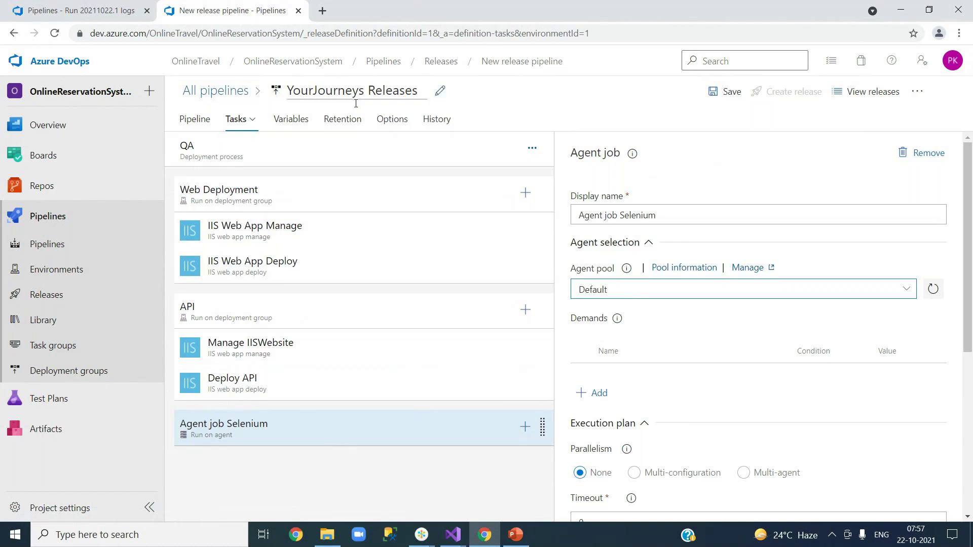
- Open the list of agents registered in the project's Default agent pool
mouse_move(68, 417)
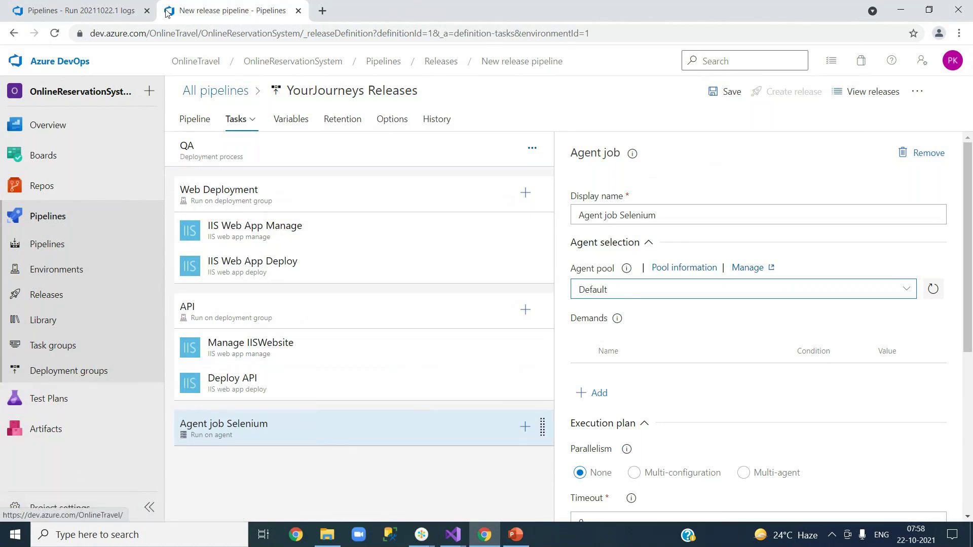
click(94, 7)
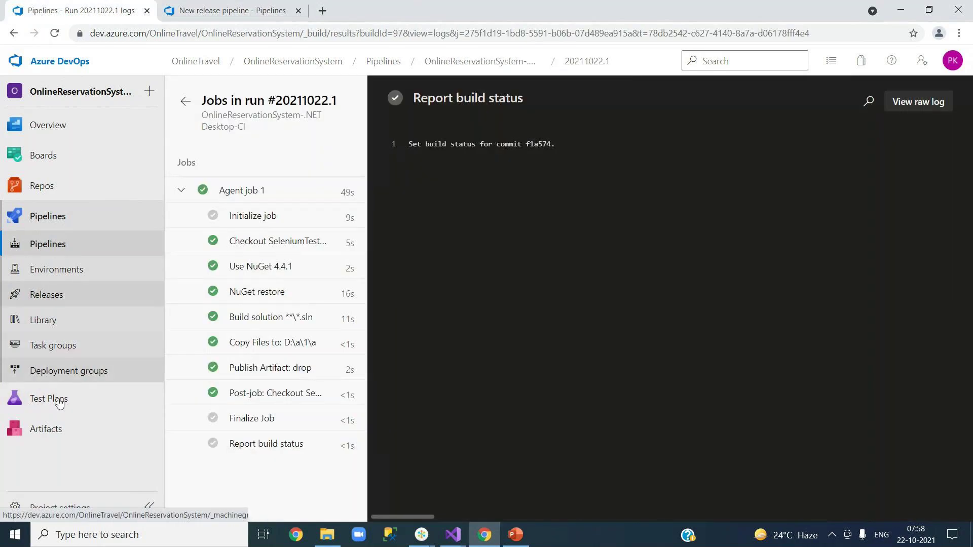
click(62, 508)
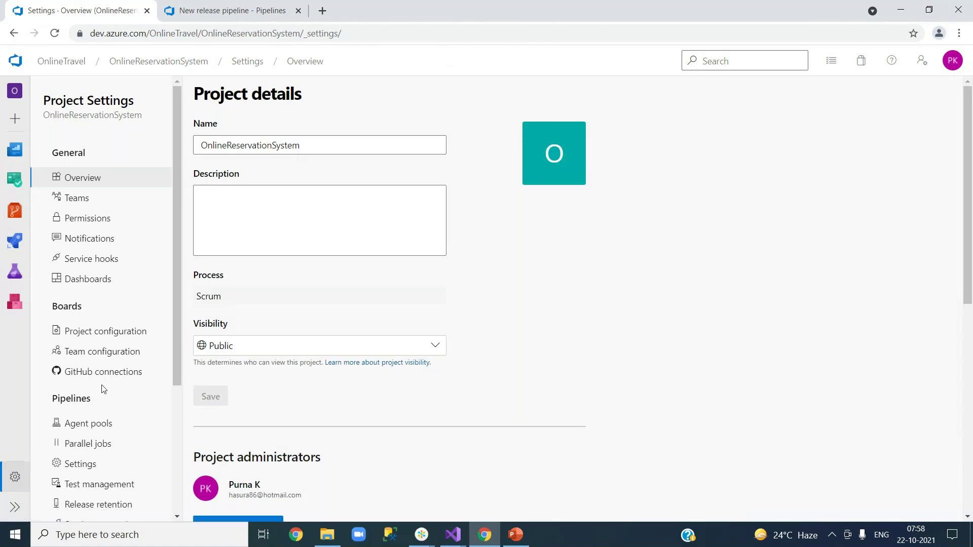
click(94, 428)
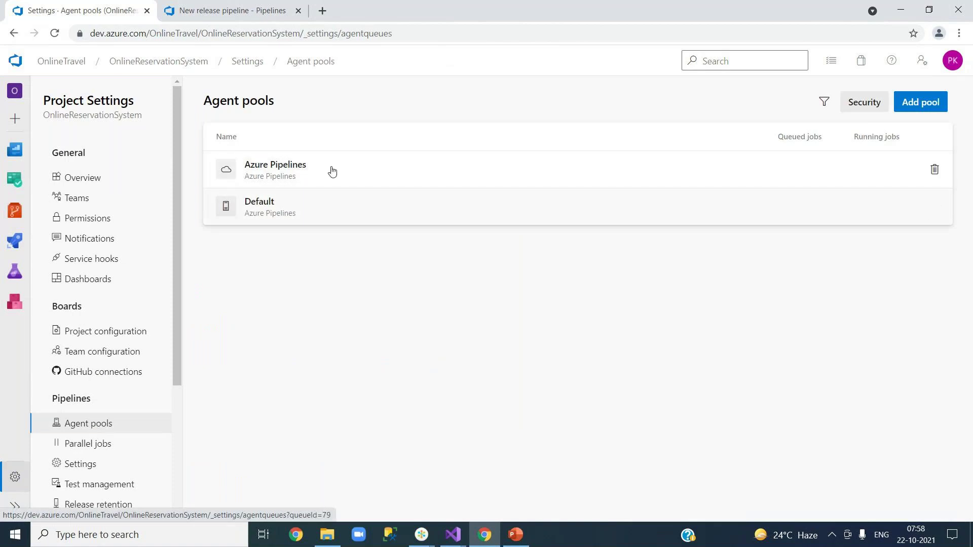
click(335, 213)
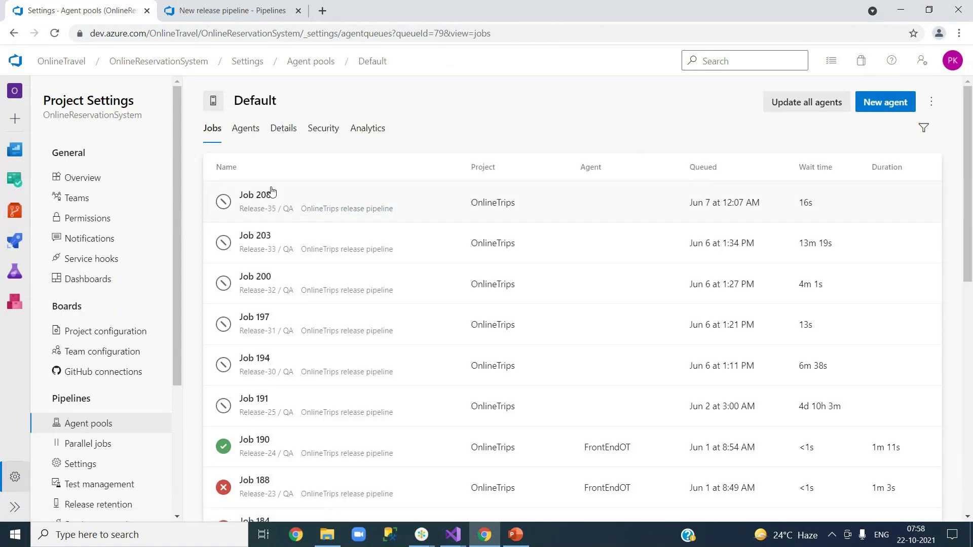
click(246, 133)
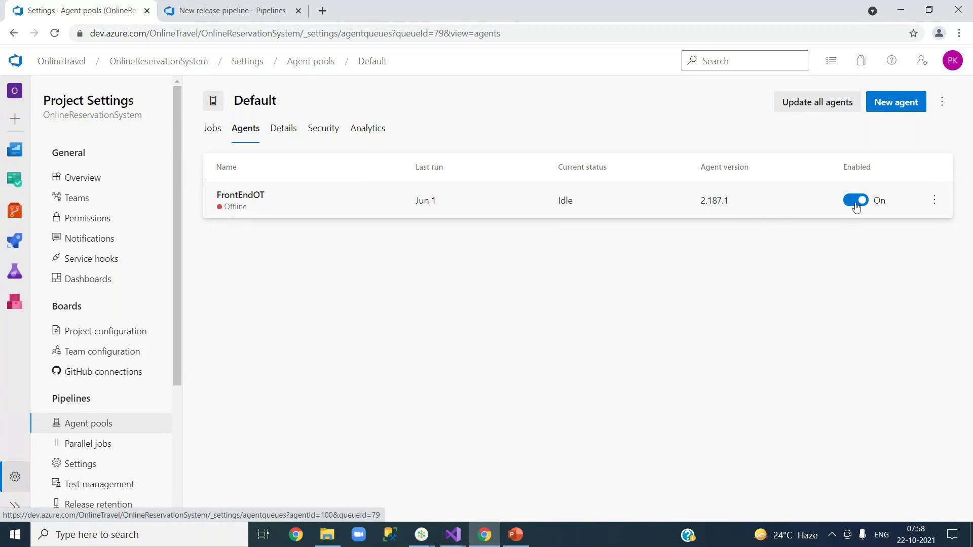
- Delete the offline FrontEndOT agent from the Default pool
click(934, 200)
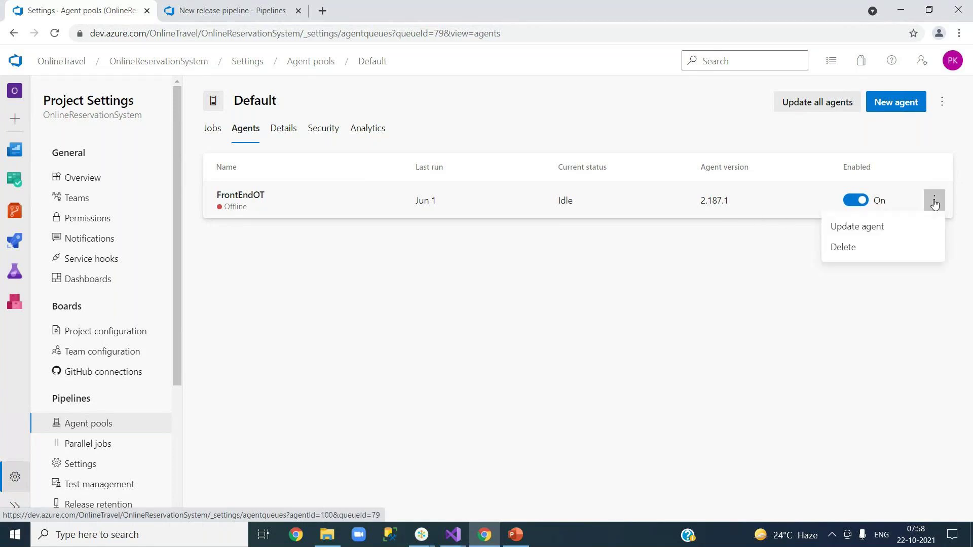
click(854, 247)
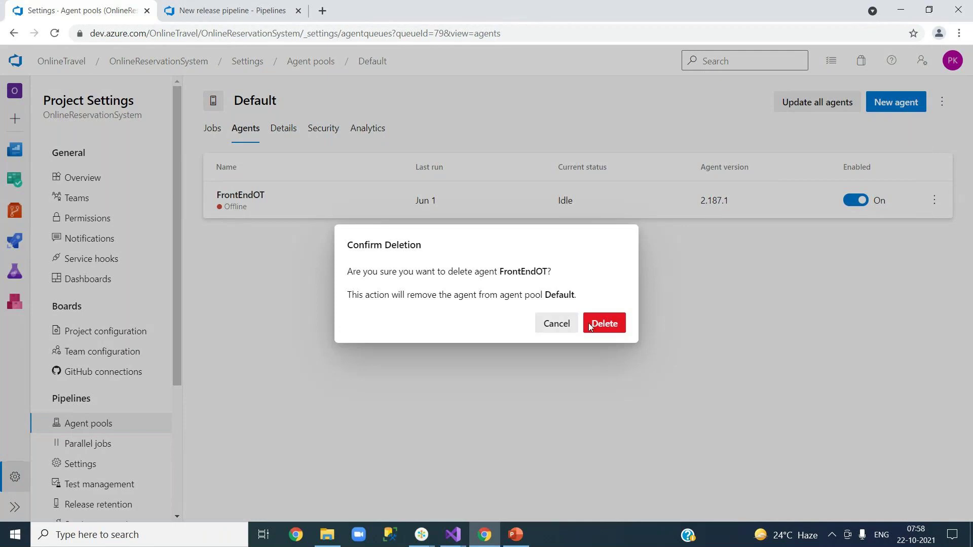
click(610, 327)
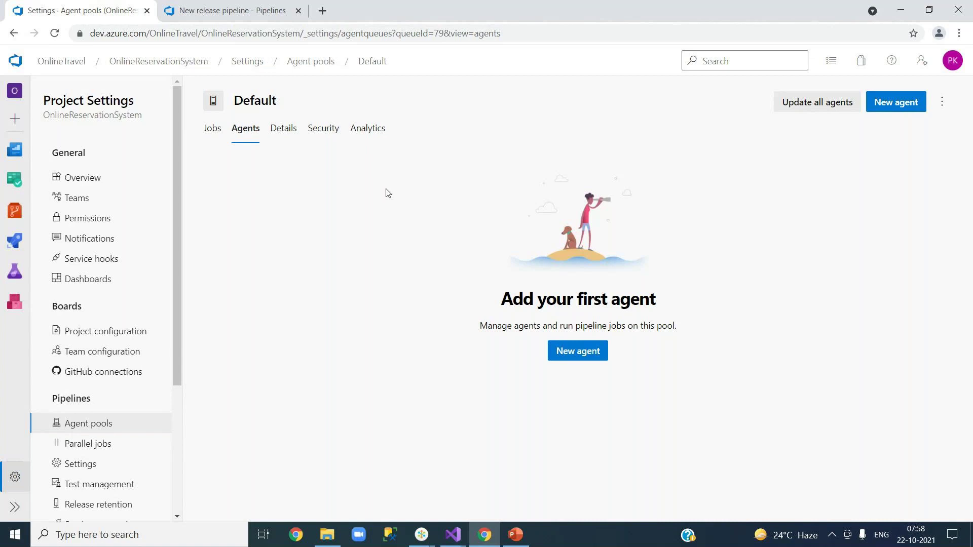
- Return to the release pipeline, refresh the agent pools and assign the Default pool to Agent job Selenium
click(224, 9)
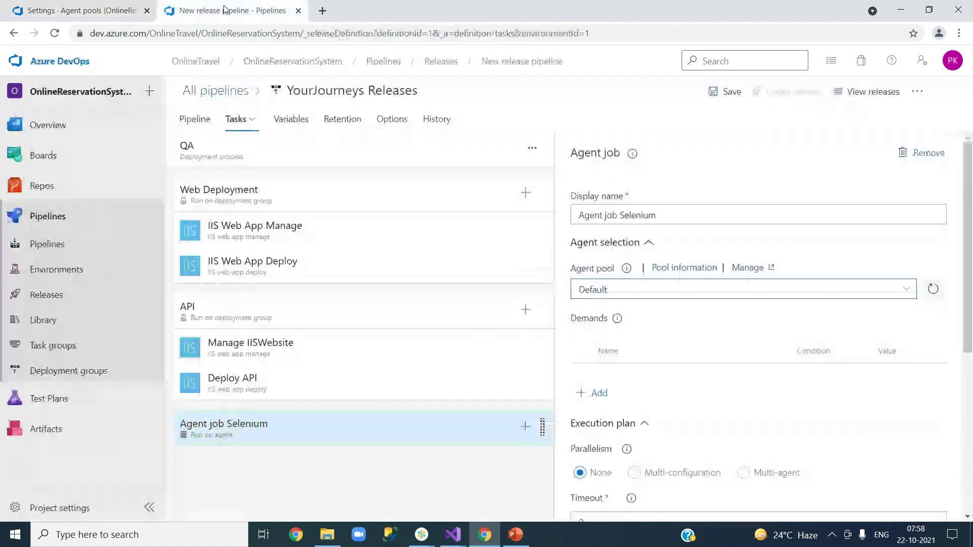
click(933, 289)
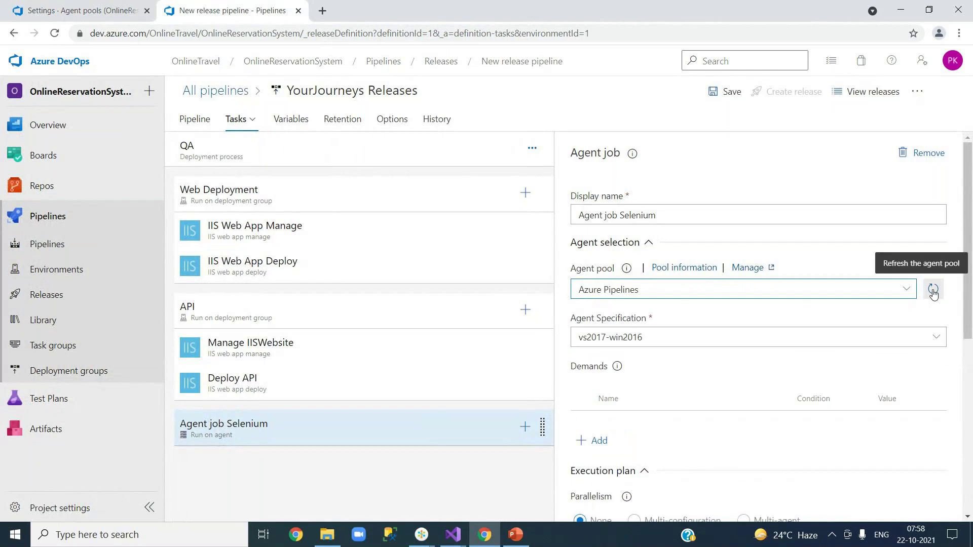
click(906, 288)
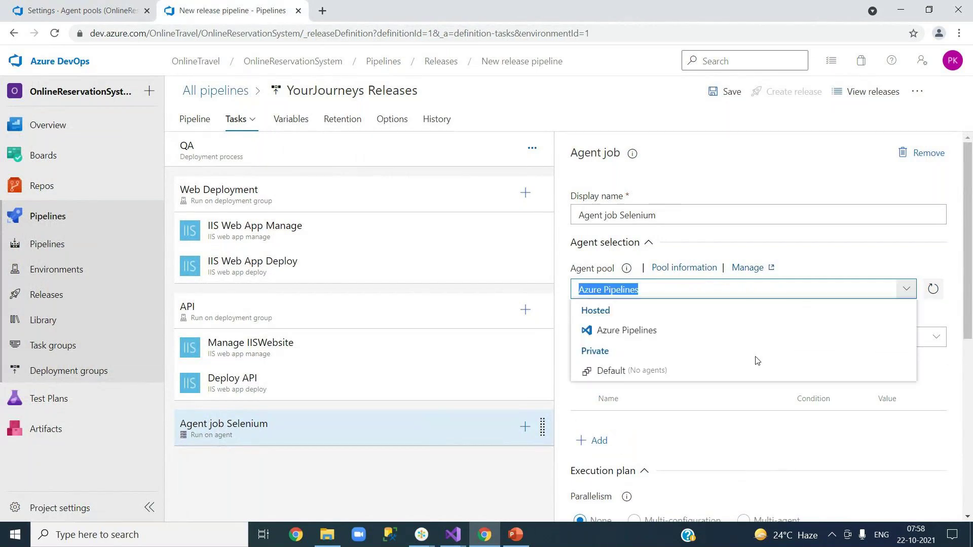
click(654, 373)
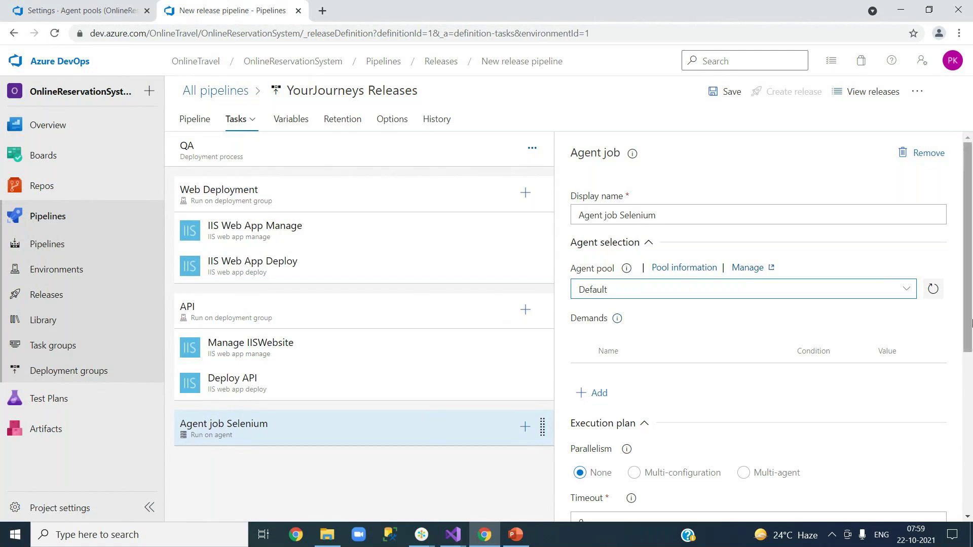
drag(970, 322, 937, 529)
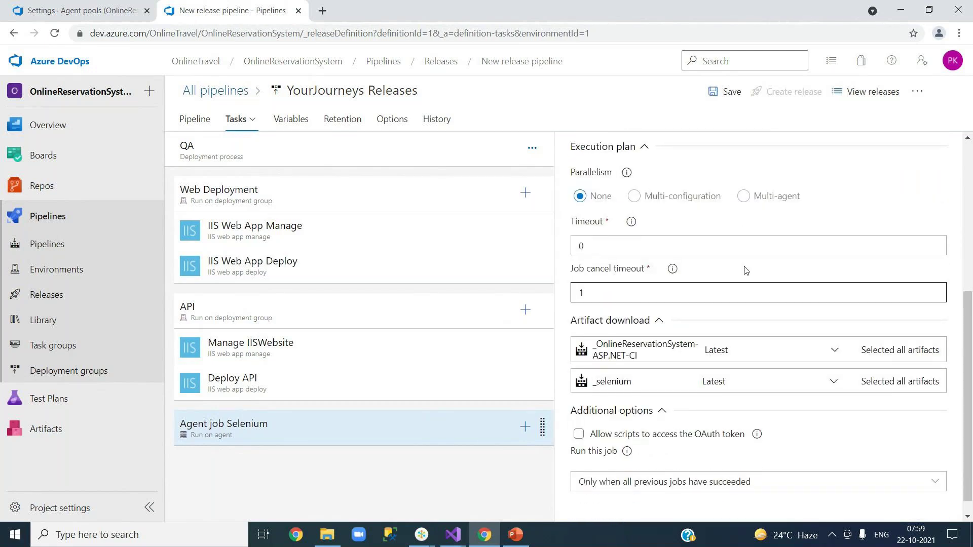
drag(965, 326, 949, 188)
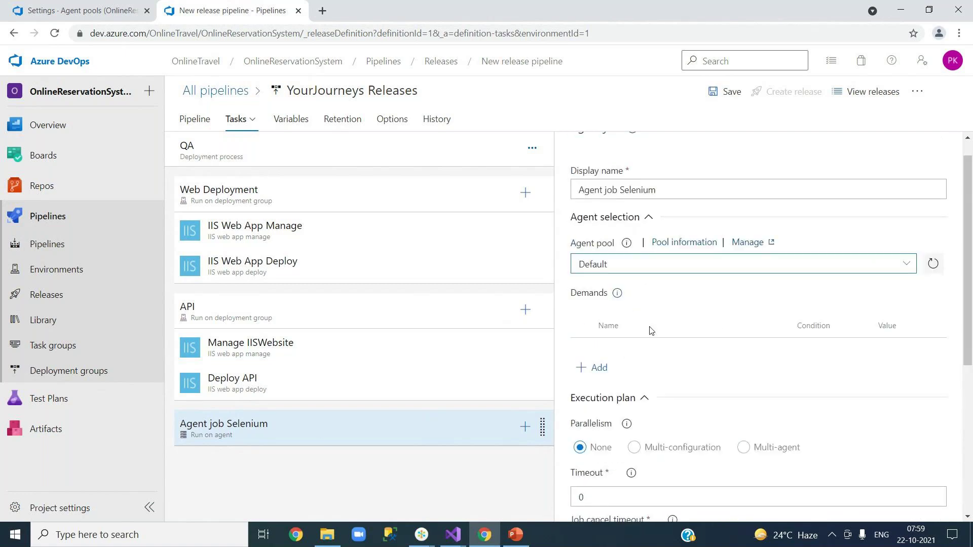
- Search the tasks for "visual st" and add Visual Studio test platform installer to Agent job Selenium
click(524, 430)
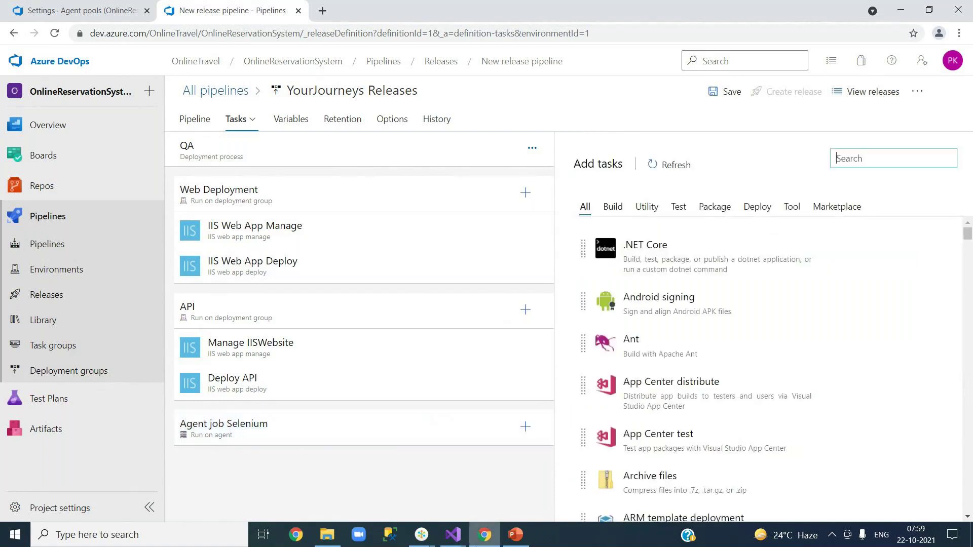
click(516, 535)
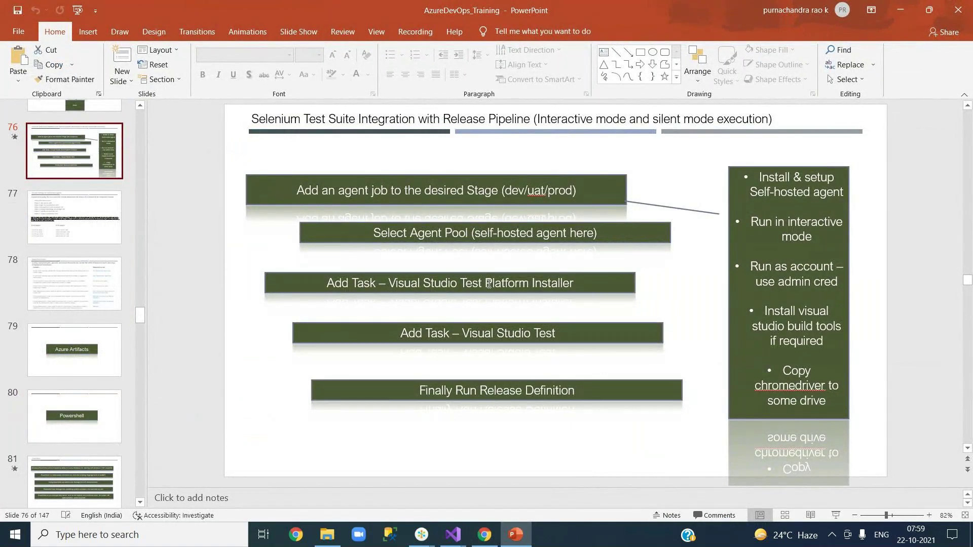
click(523, 541)
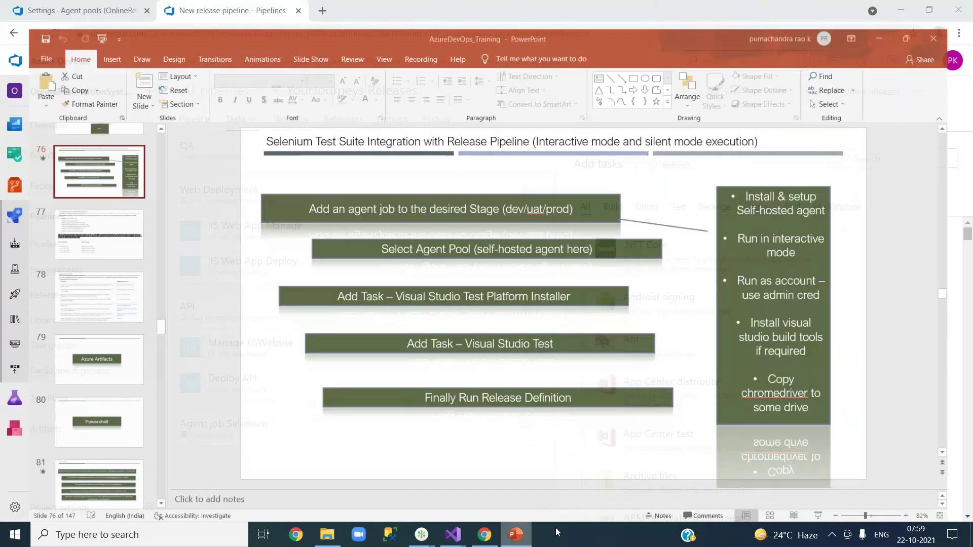
click(861, 161)
text(visual)
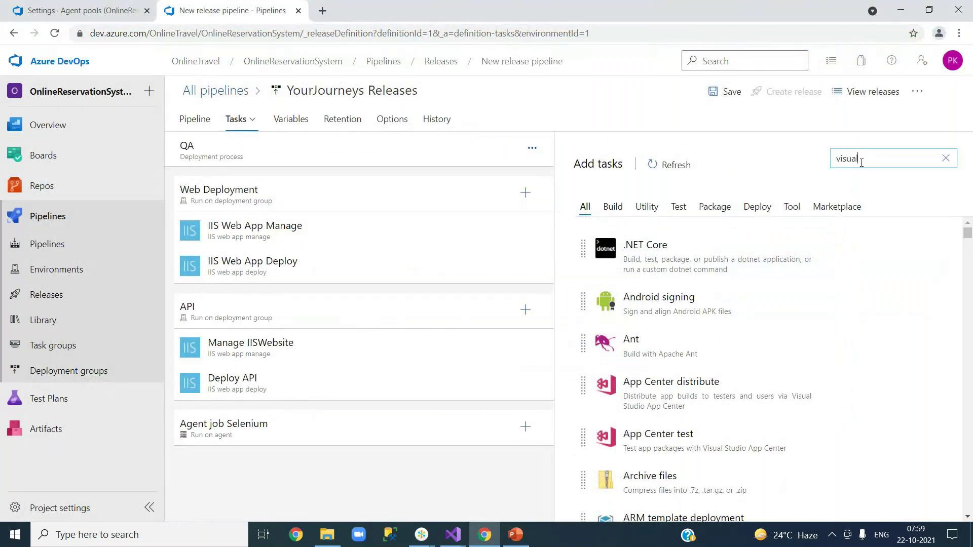
text( st)
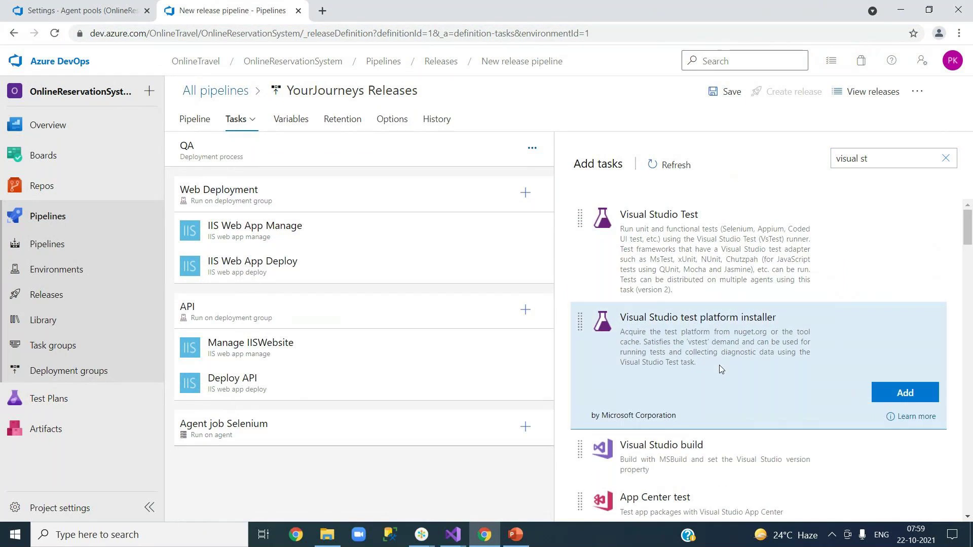
click(896, 396)
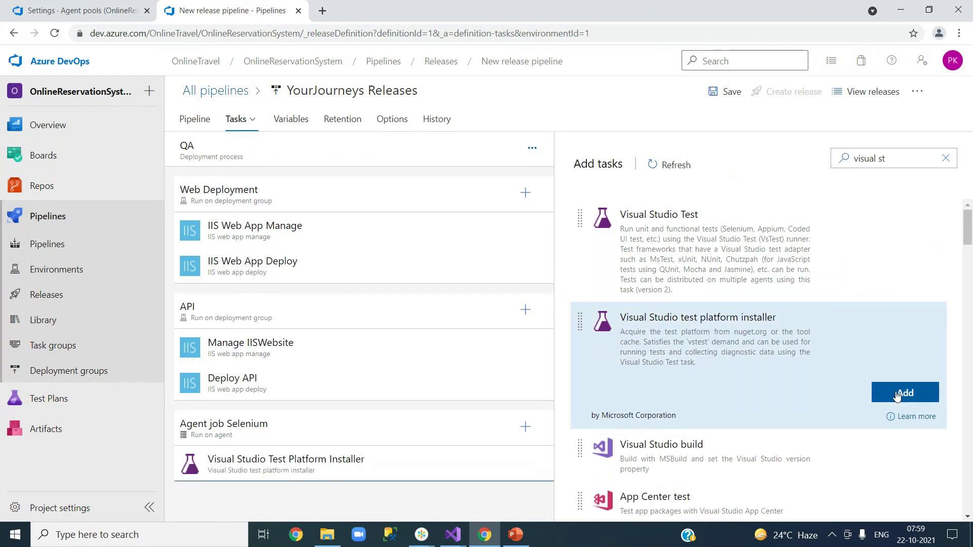
- Add the Visual Studio Test task to Agent job Selenium and clear the task search
click(522, 538)
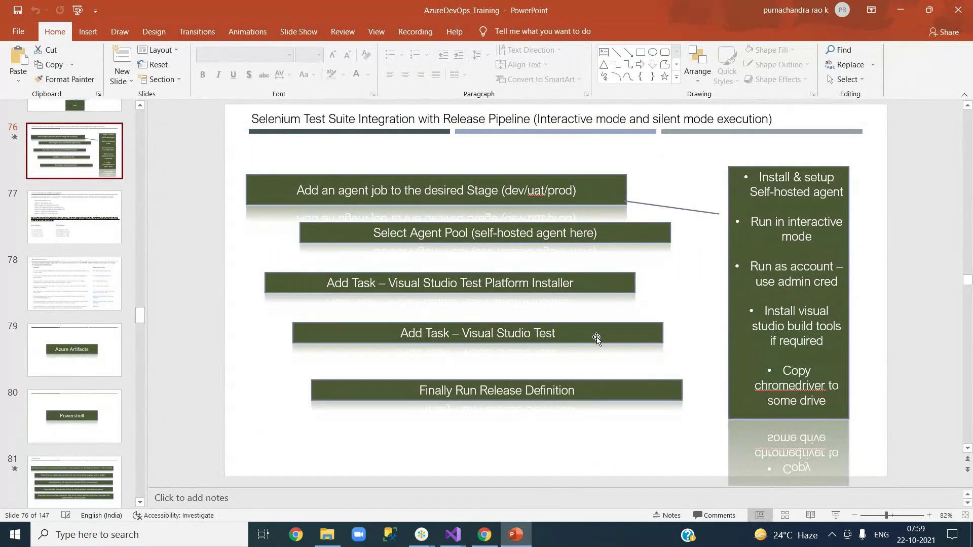
click(484, 535)
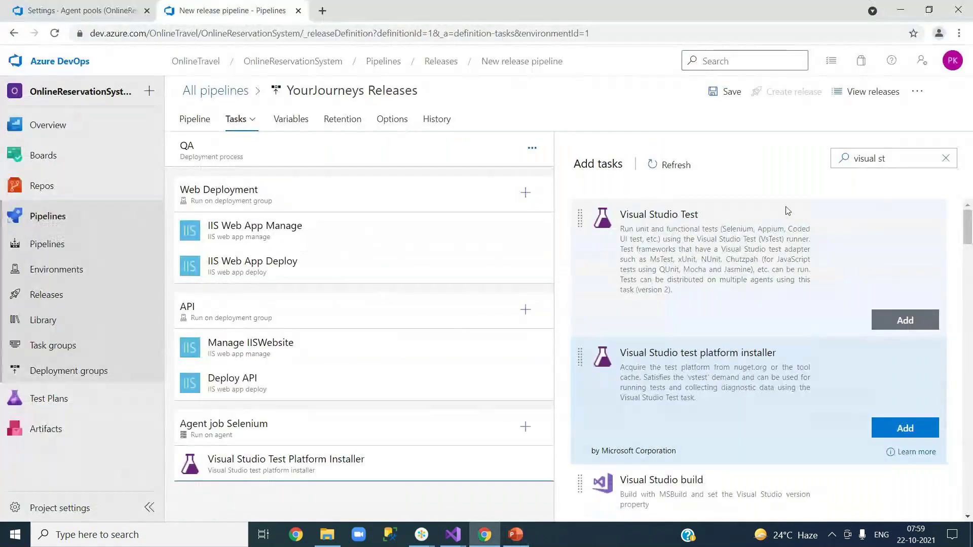
click(740, 246)
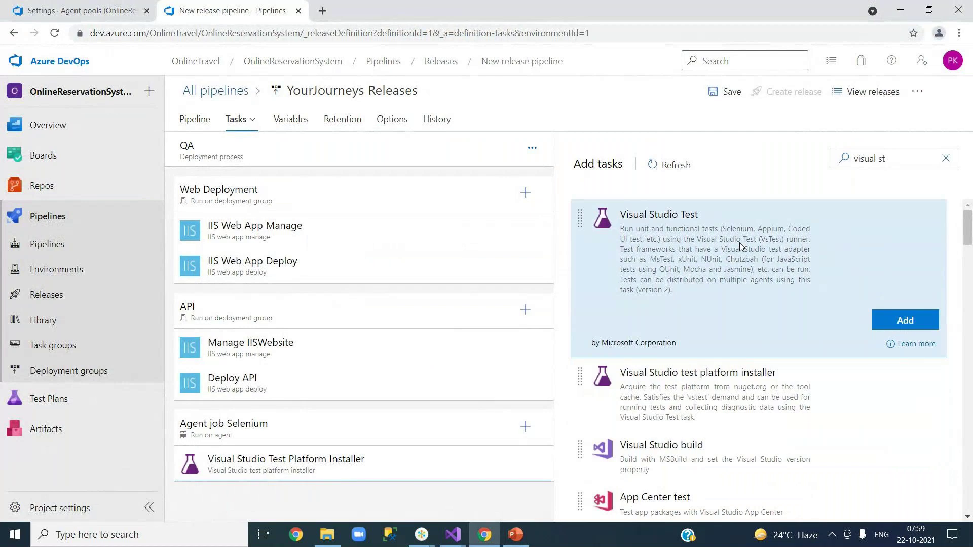
click(894, 322)
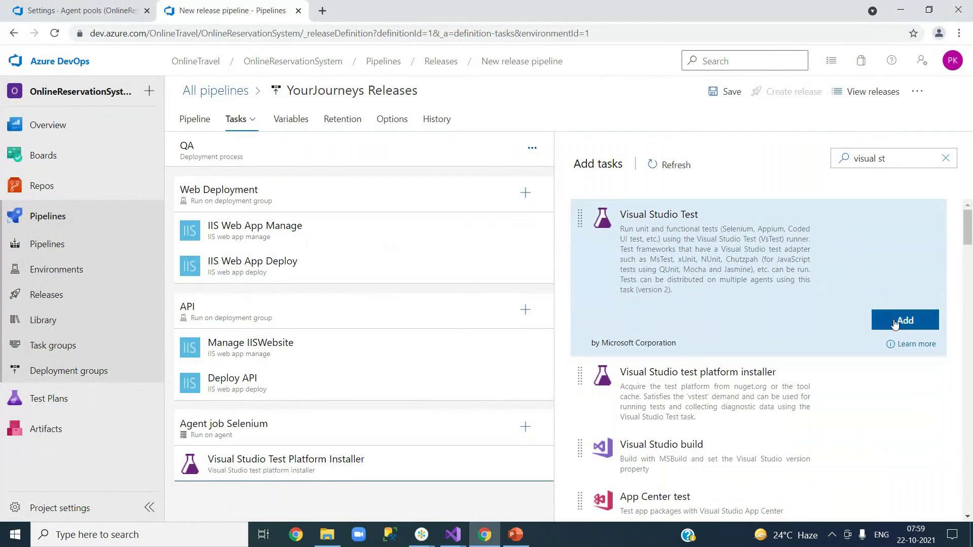
click(945, 160)
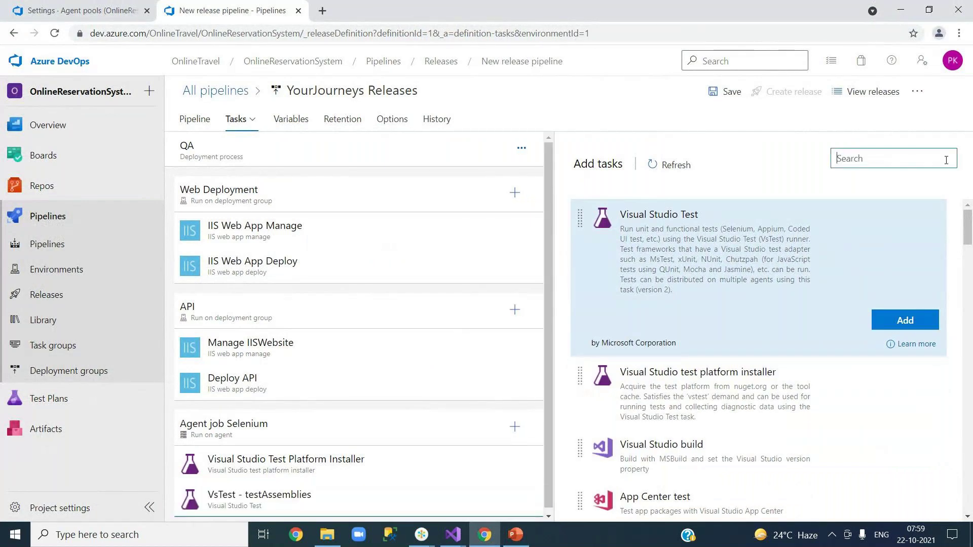
- Set the version of the Visual Studio Test Platform Installer task to Latest Stable
click(373, 467)
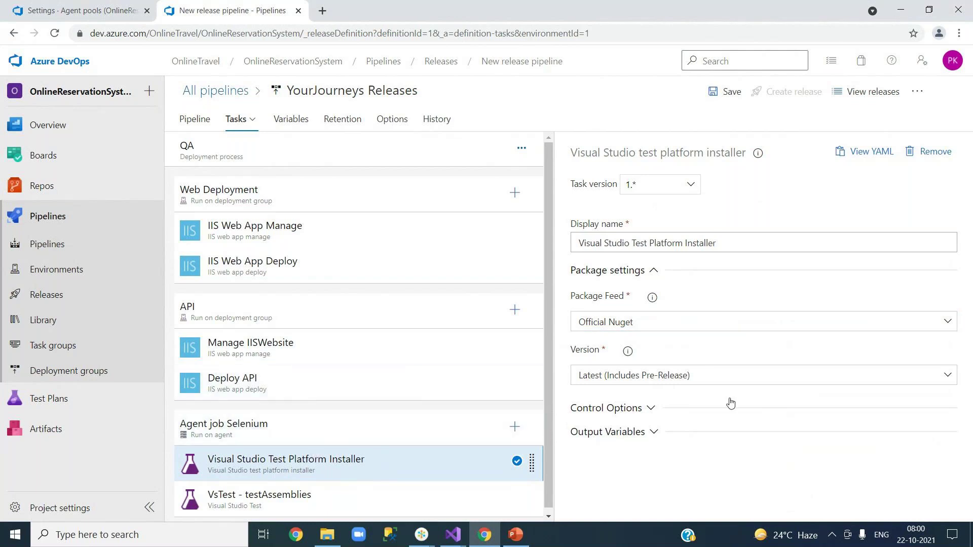
click(637, 384)
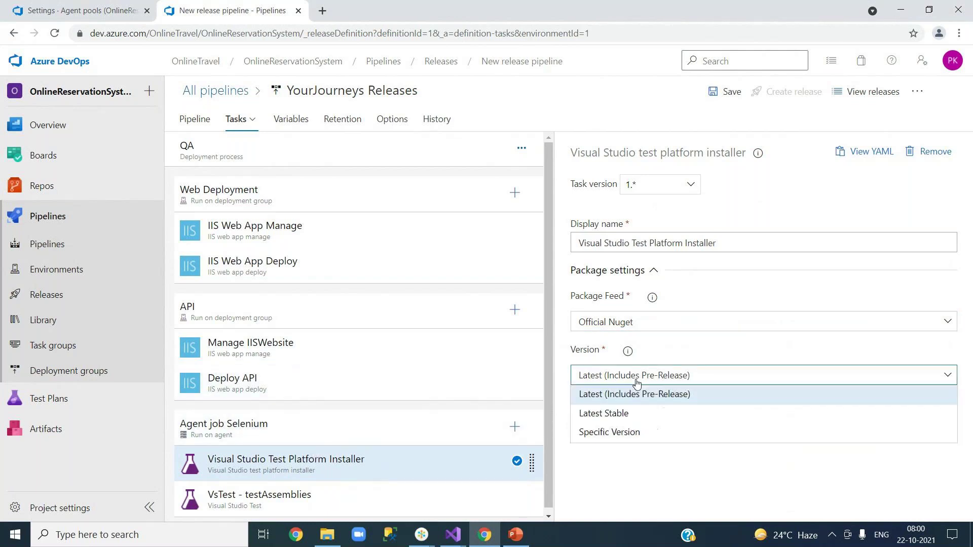
click(624, 416)
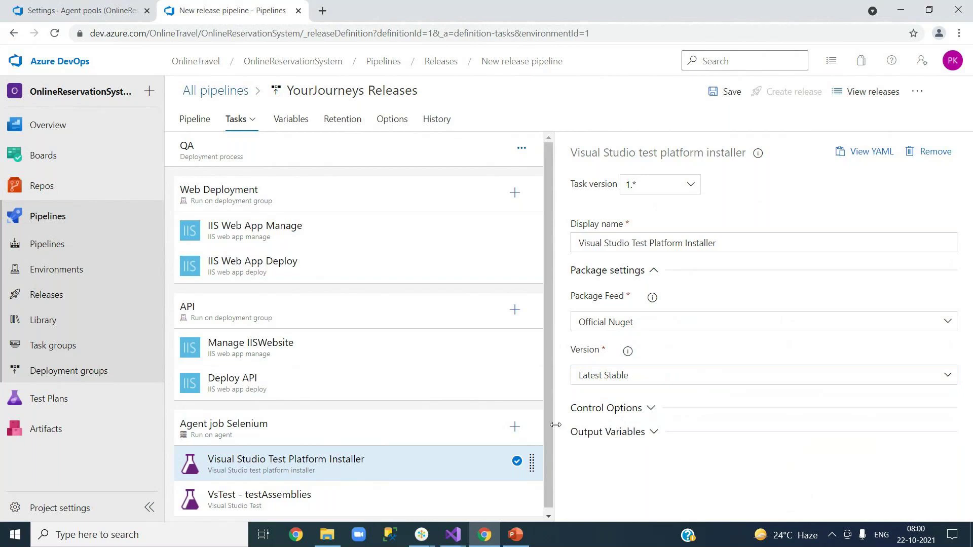
scroll(550, 446, down, 1)
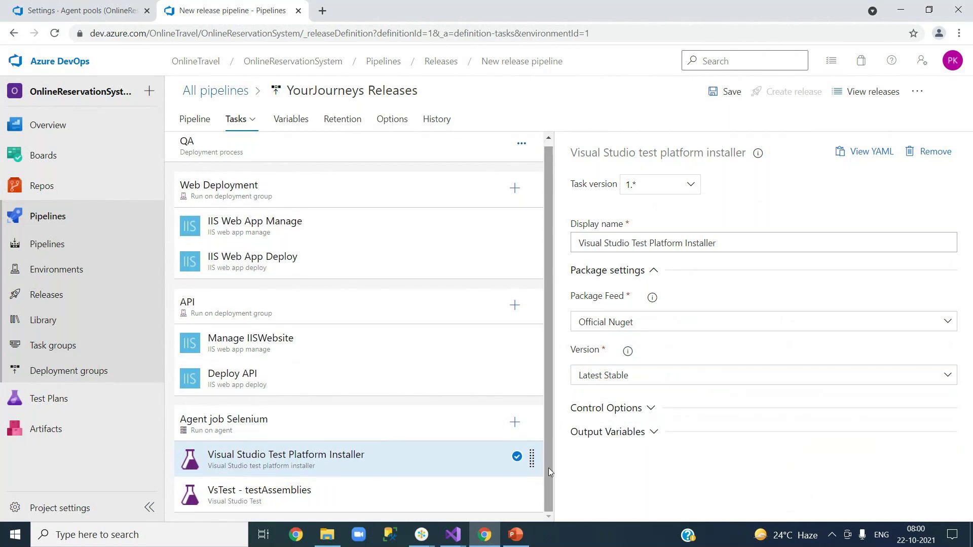
click(269, 344)
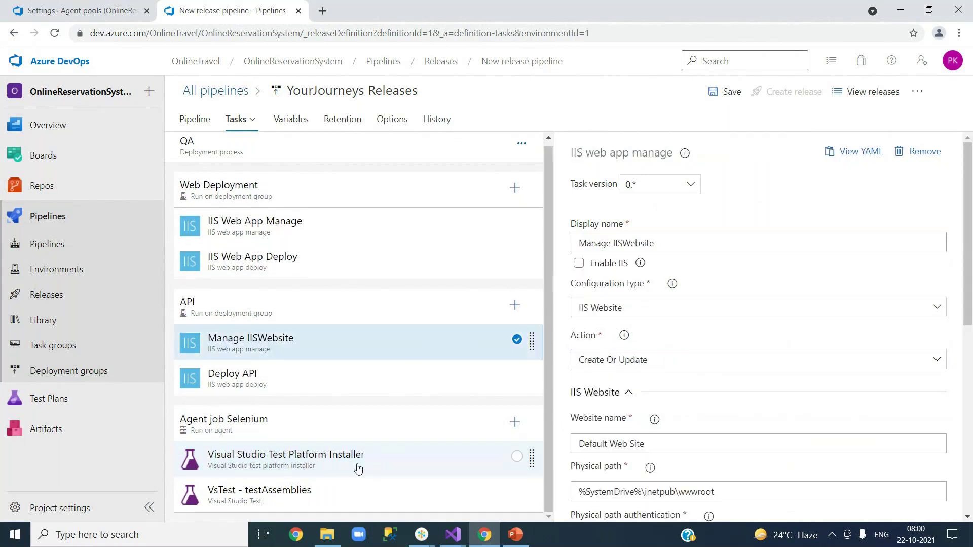
click(358, 467)
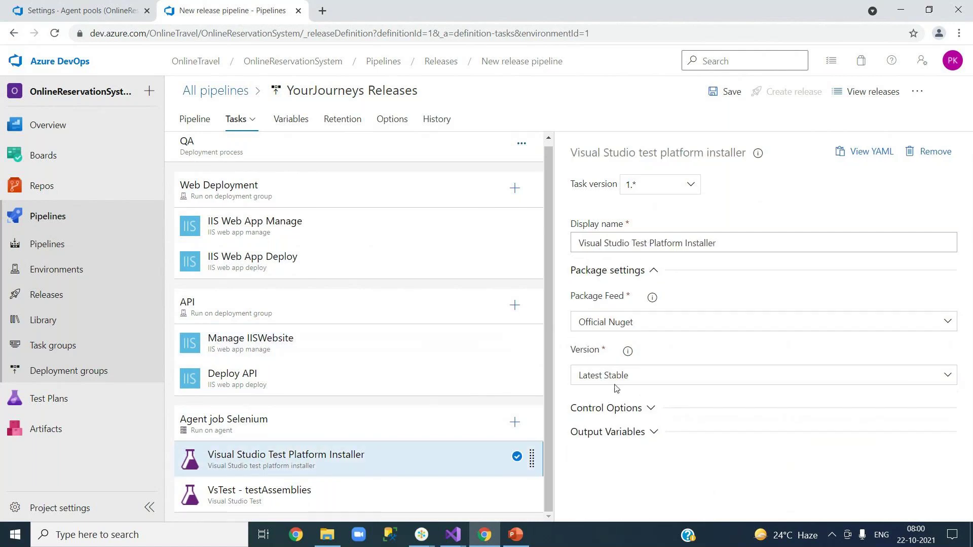
- Open the VsTest - testAssemblies task's test files pattern and check the test project's name in the SeleniumTest solution in Visual Studio
click(358, 499)
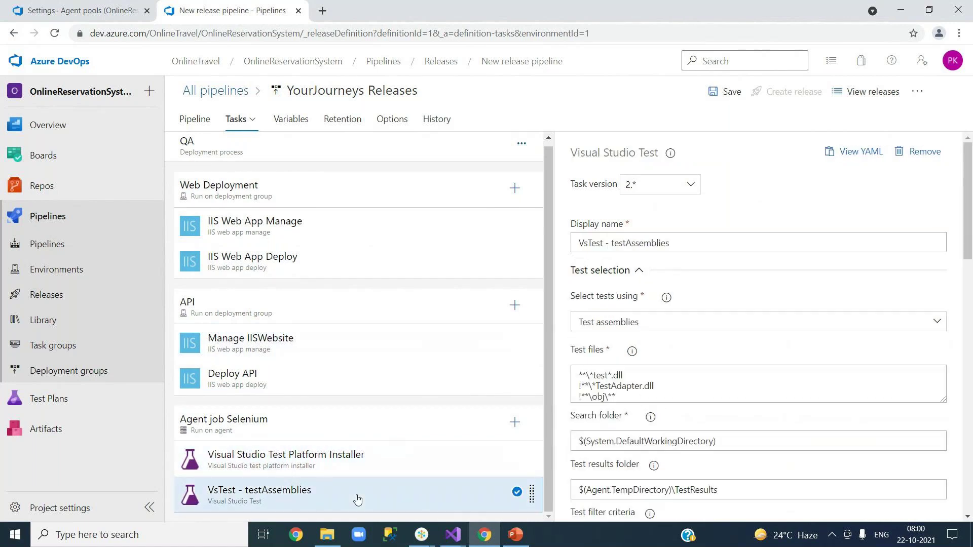
click(649, 392)
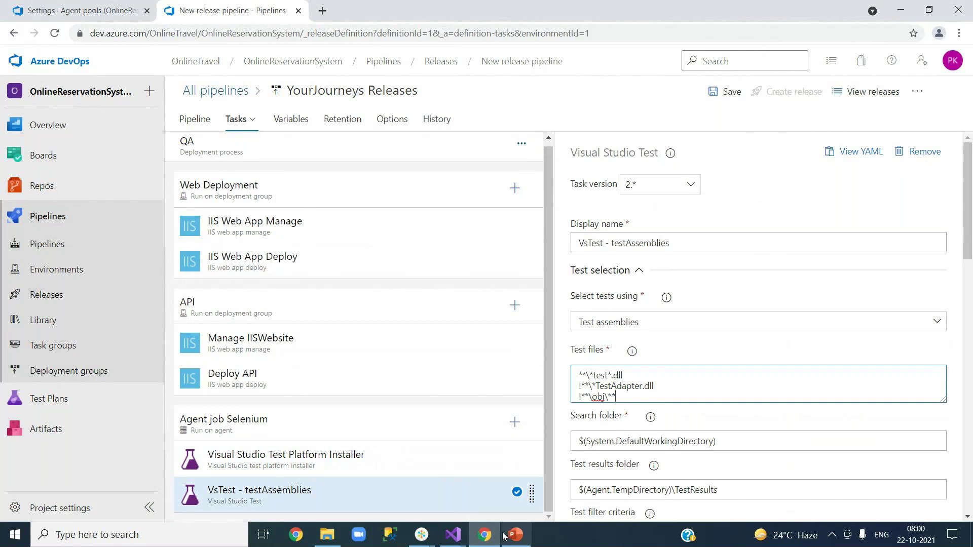
mouse_move(454, 535)
click(529, 487)
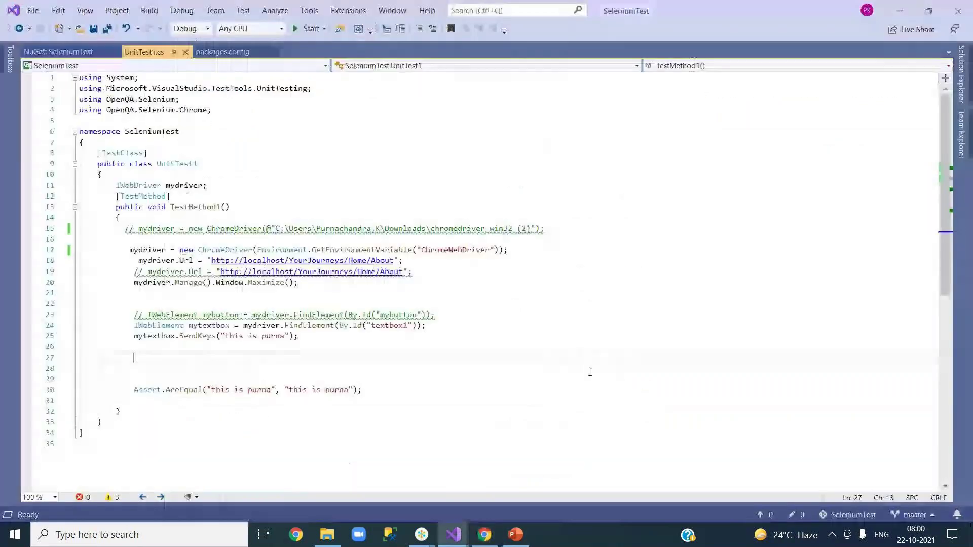
click(961, 95)
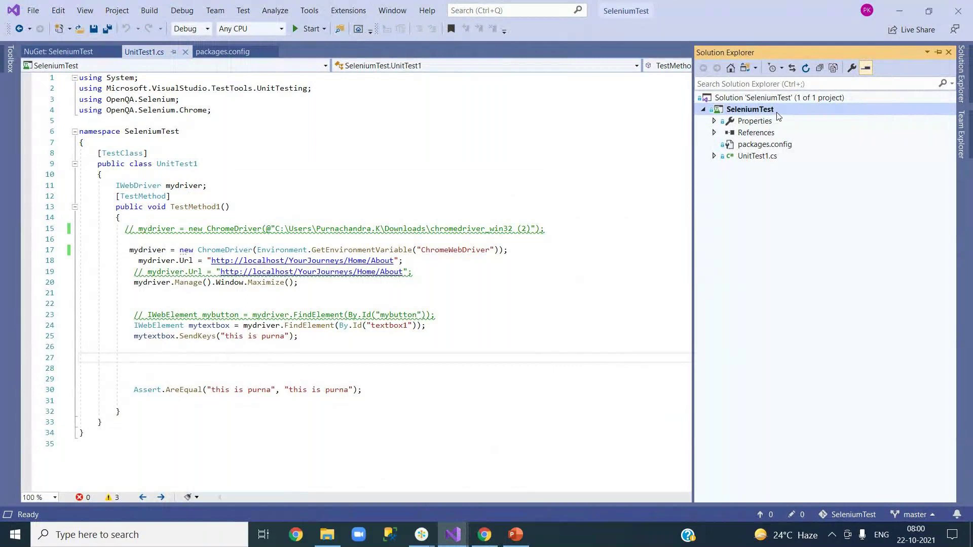
- Back in the release pipeline, change the first test files pattern of the VsTest task to **\SeleniumTest.dll
click(484, 535)
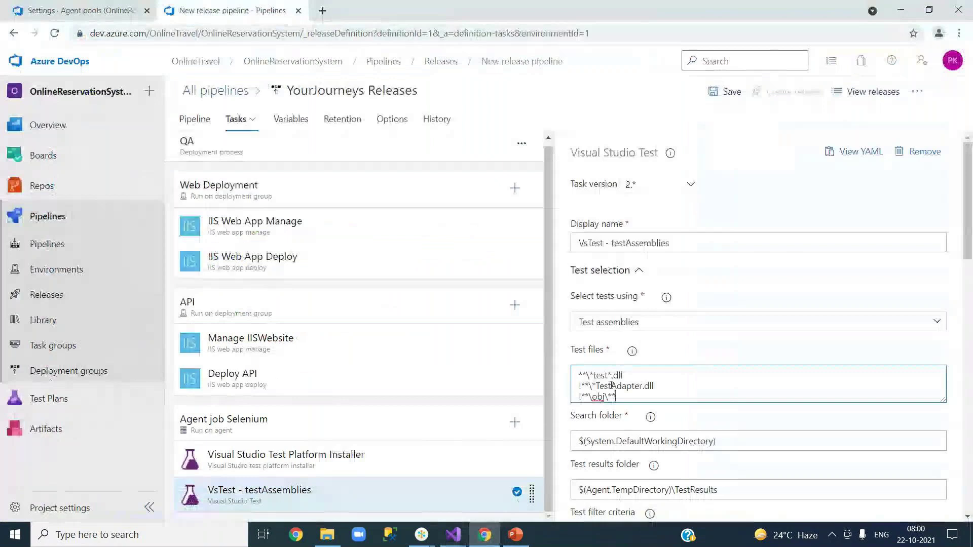
drag(589, 375, 639, 374)
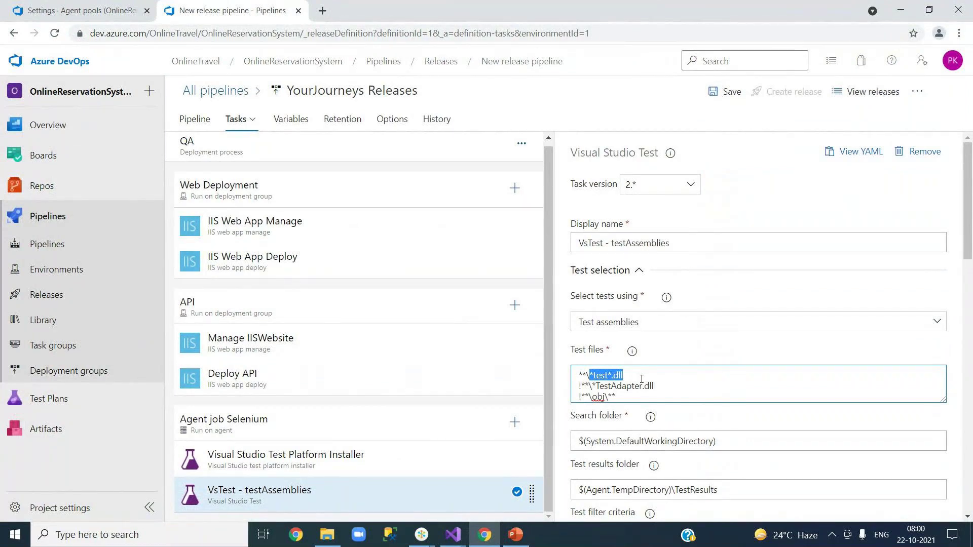
click(642, 379)
drag(590, 375, 612, 375)
text(Selenium)
text(T)
text(est)
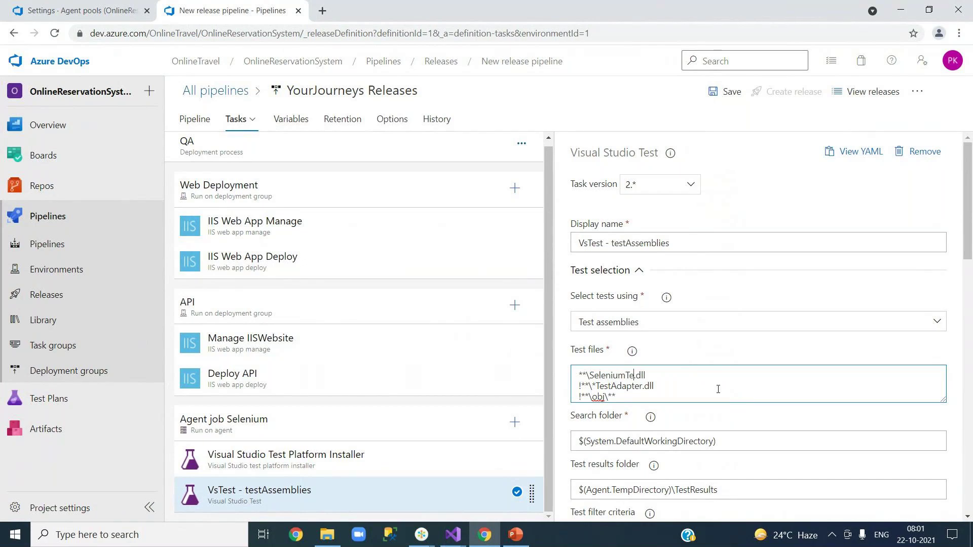
click(704, 361)
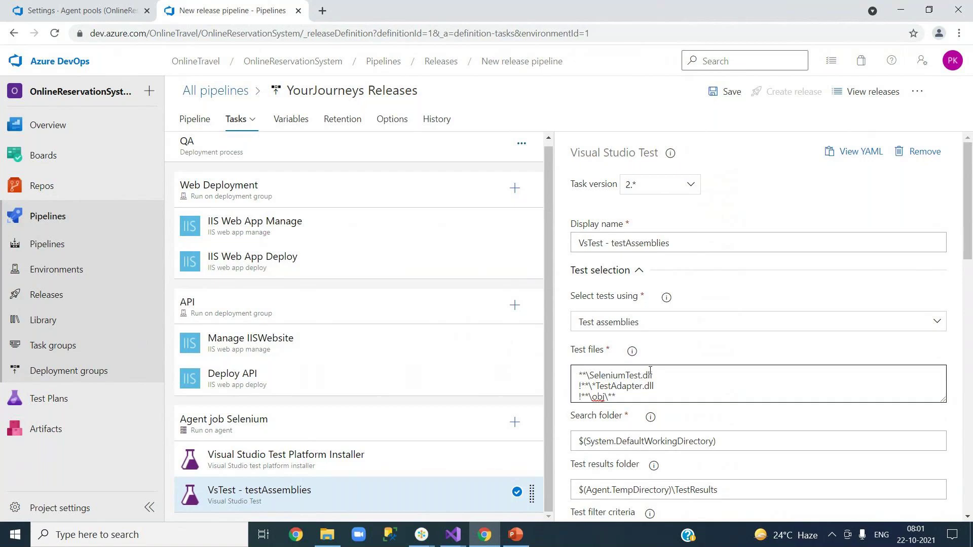
- From the SeleniumTest project in Visual Studio, open its folder in File Explorer and locate SeleniumTest.dll under bin\Debug
double_click(625, 376)
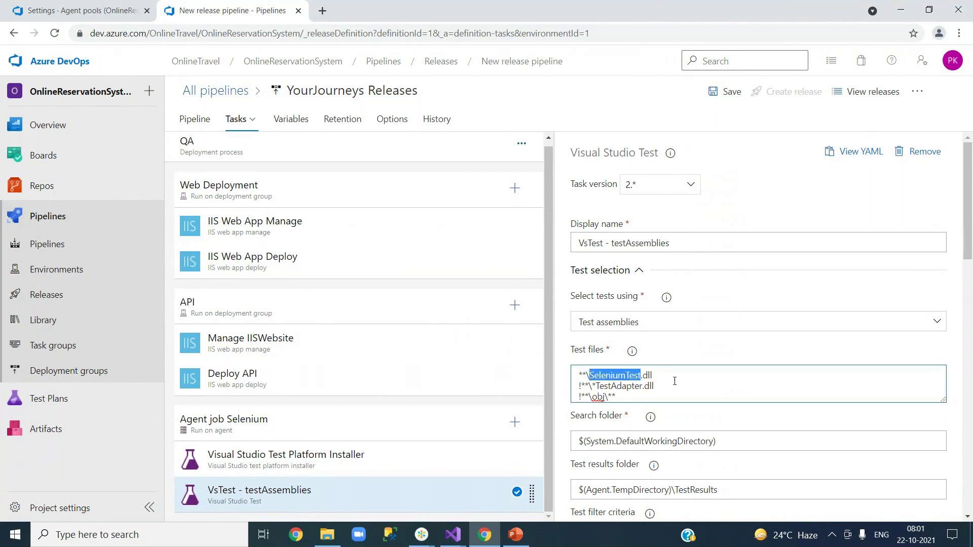
mouse_move(452, 535)
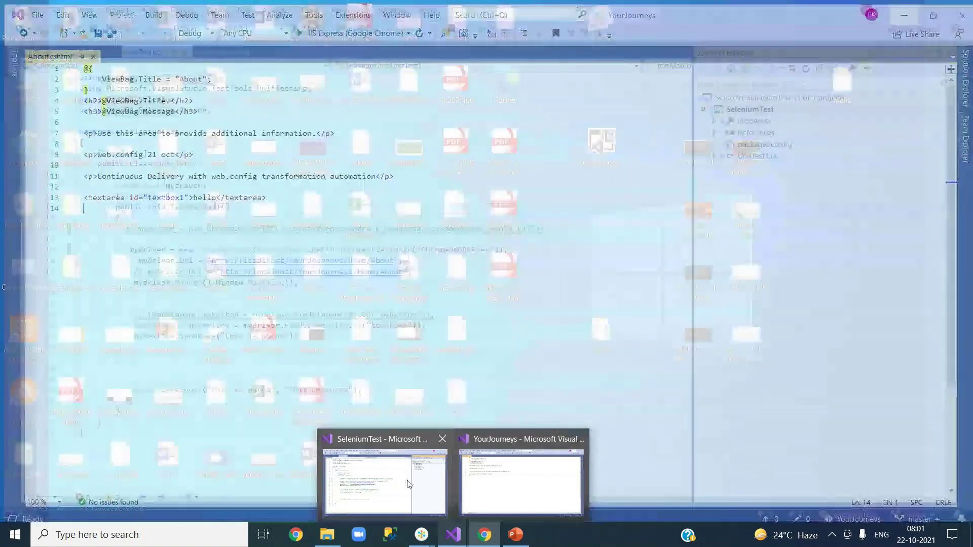
click(406, 479)
right_click(738, 112)
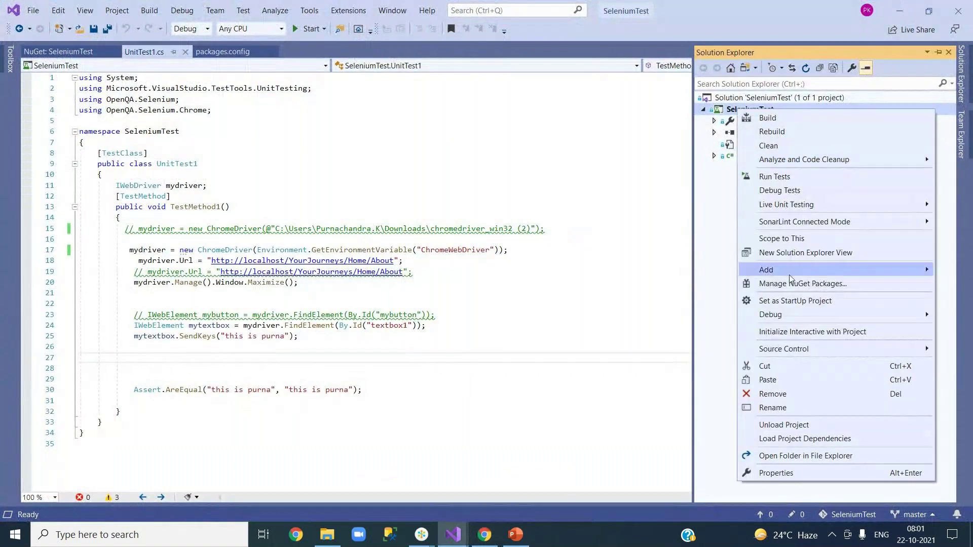
click(806, 455)
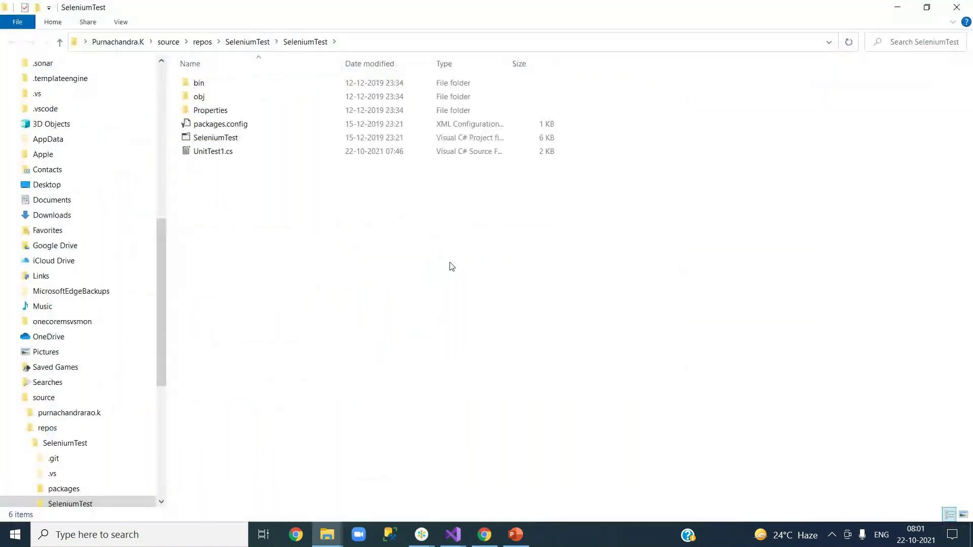
double_click(215, 86)
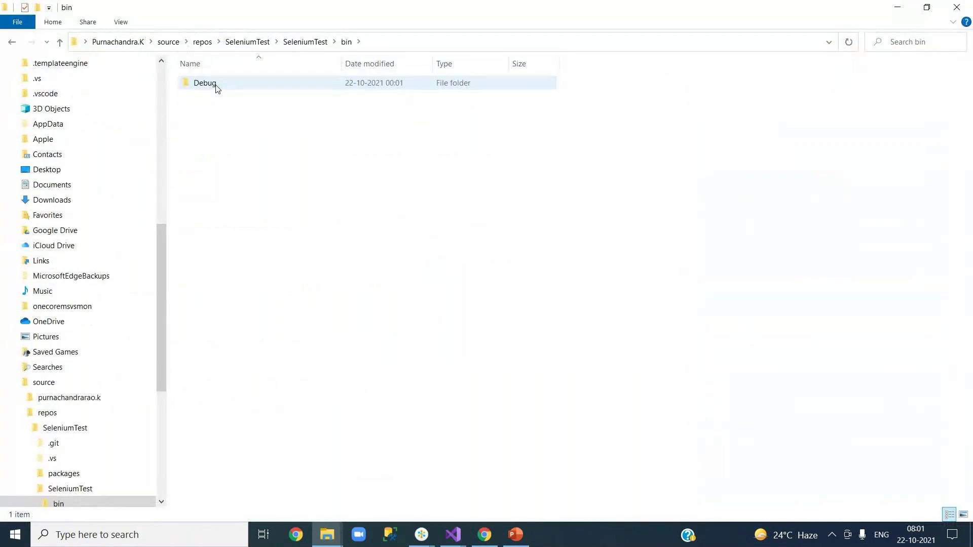
double_click(217, 86)
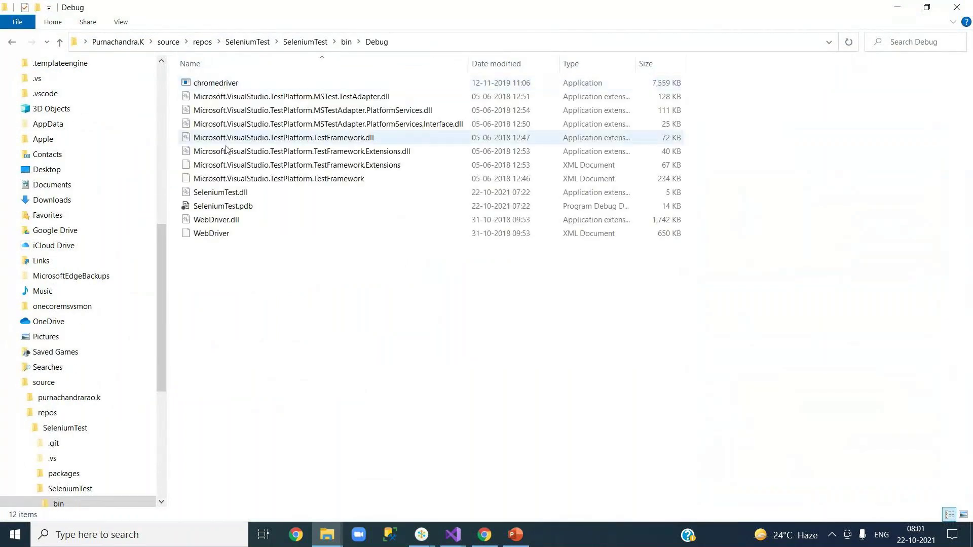
click(247, 196)
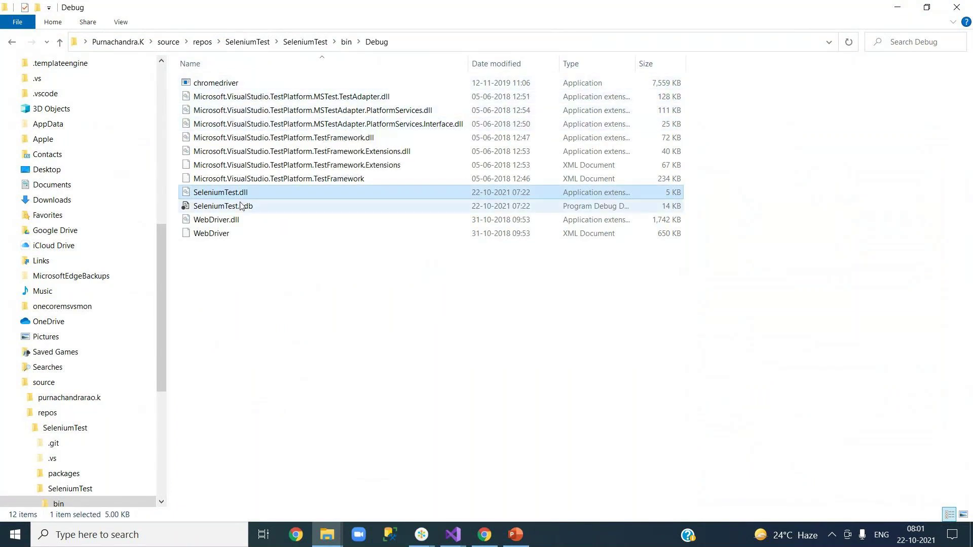
mouse_move(229, 197)
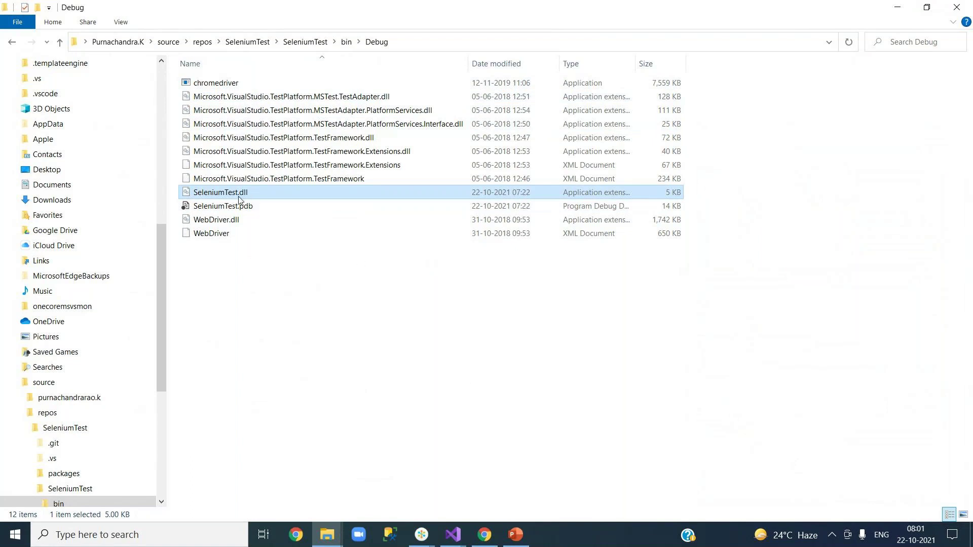
mouse_move(313, 196)
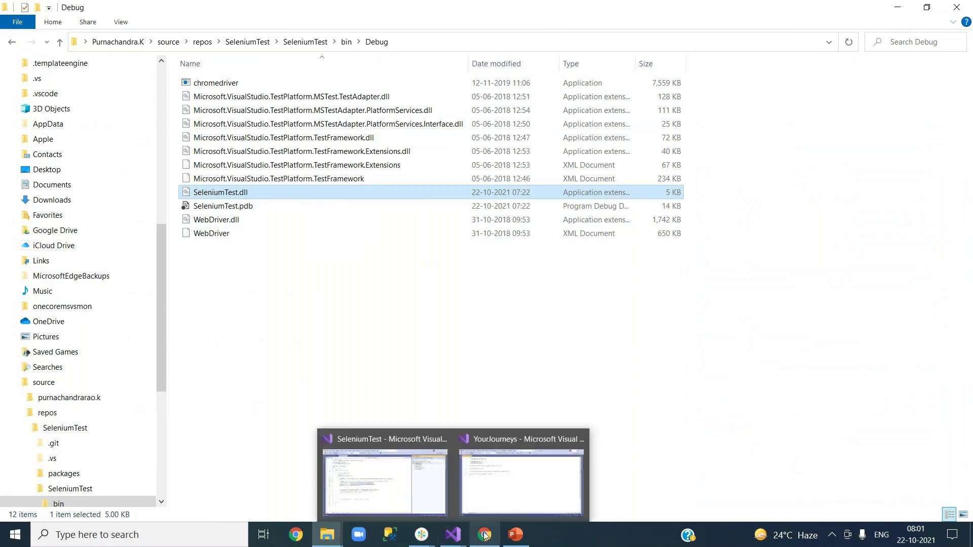
mouse_move(483, 534)
- Return to the release pipeline in the browser and compare the test files search pattern with the pipeline's artifacts
click(519, 502)
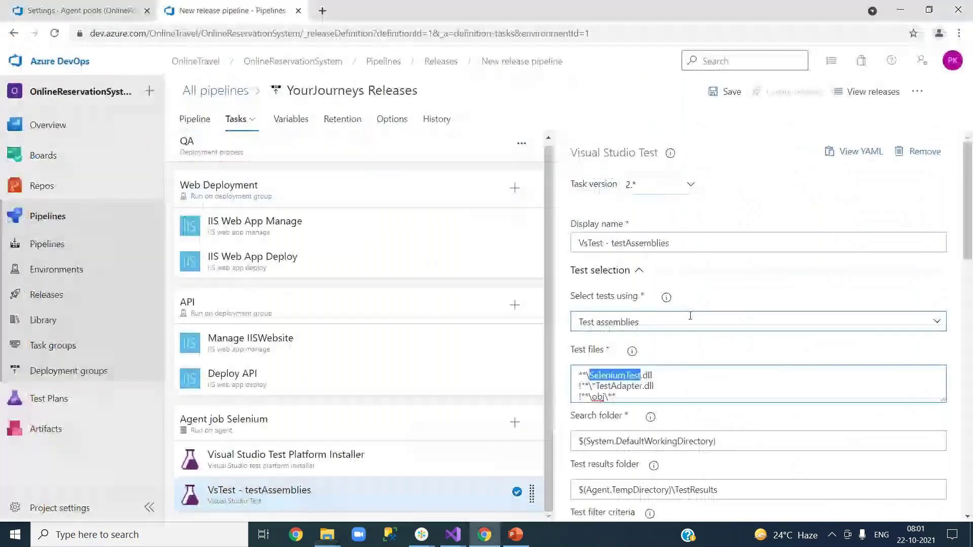
click(618, 376)
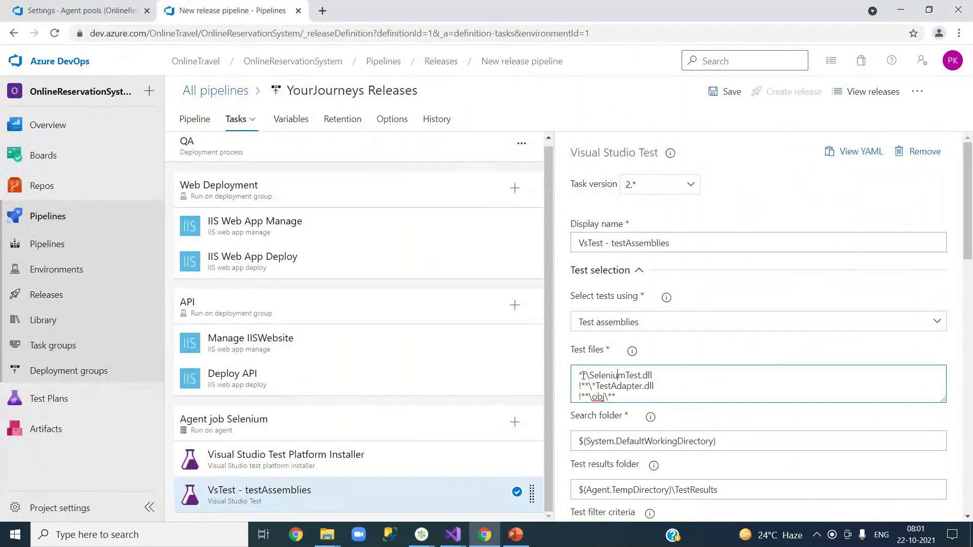
drag(578, 375, 586, 376)
click(194, 119)
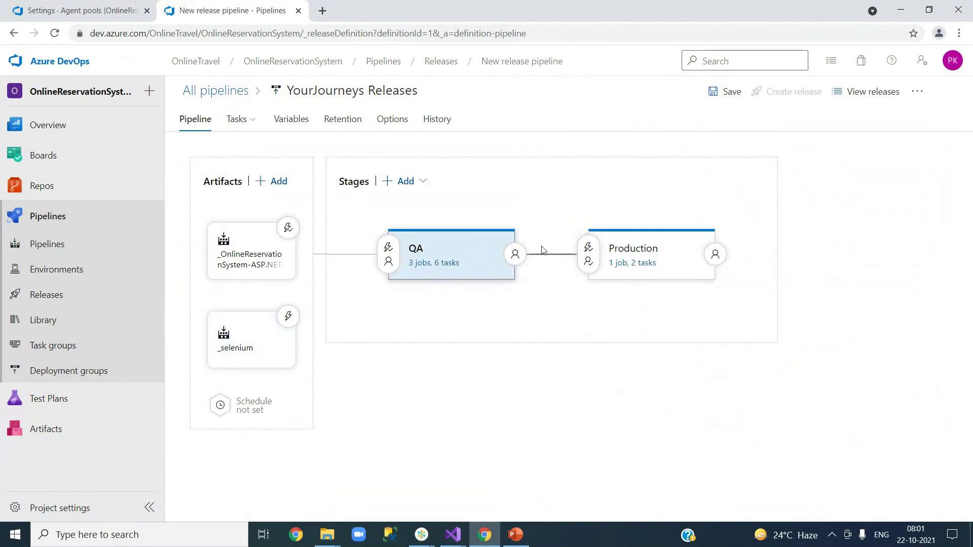
- In the QA stage's VsTest - testAssemblies task, set the test platform version to Installed by Tools Installer
click(436, 263)
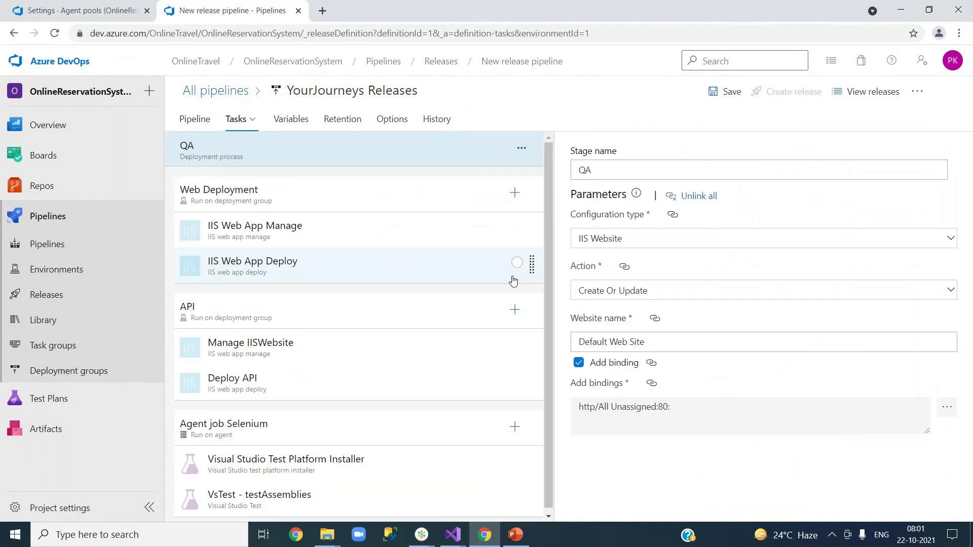
click(325, 503)
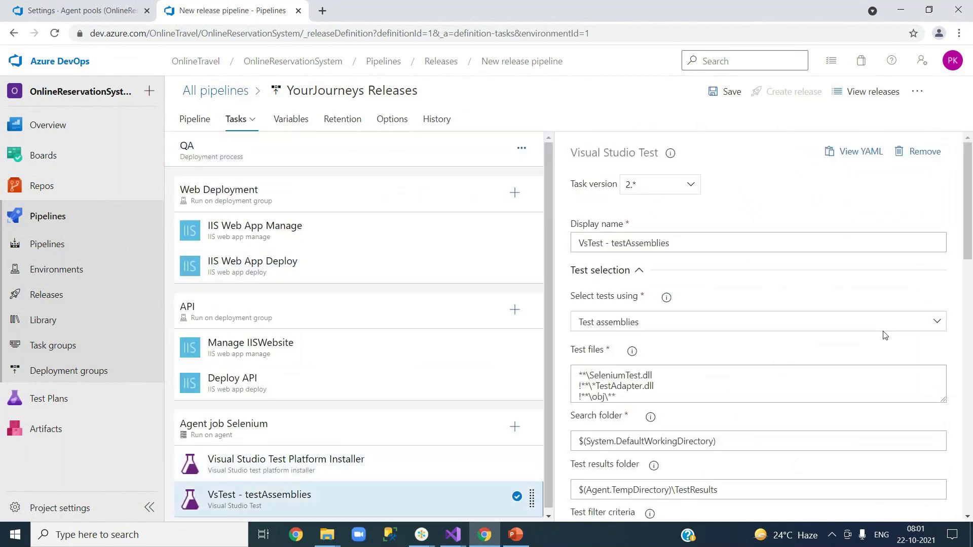
scroll(884, 335, down, 4)
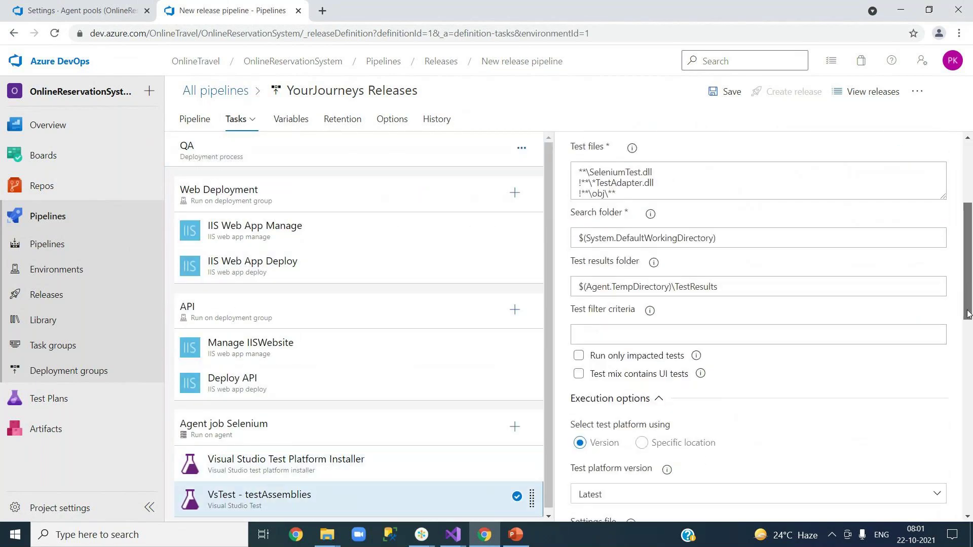
drag(968, 310, 970, 346)
scroll(969, 355, down, 1)
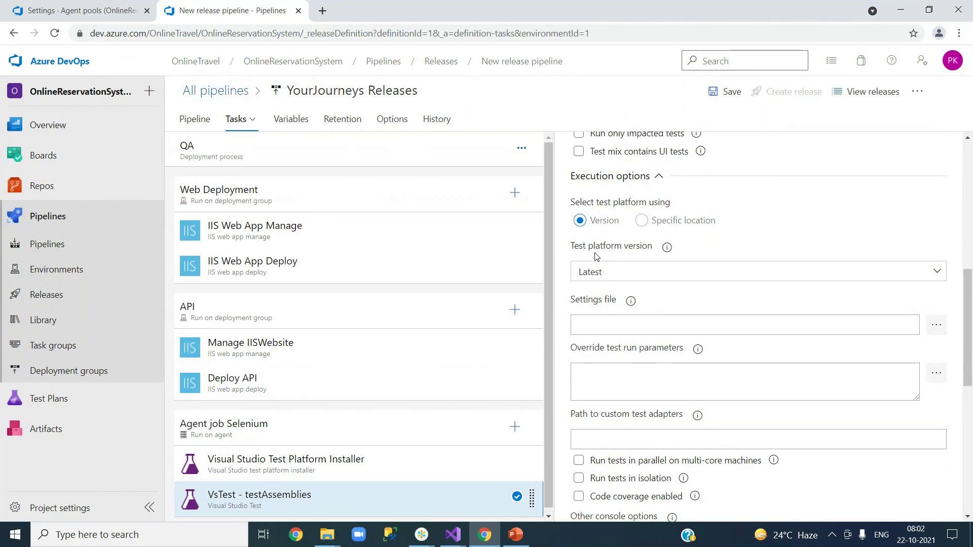
click(933, 274)
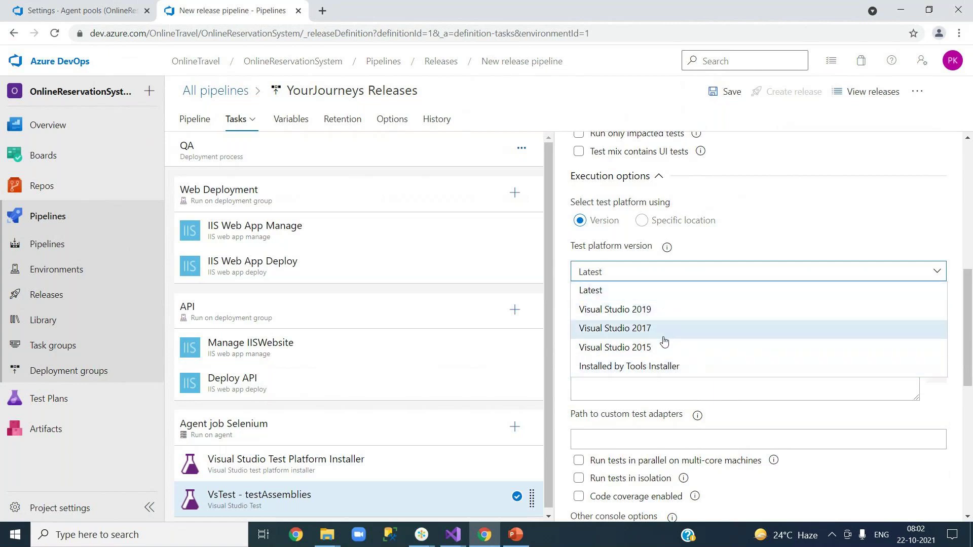
click(661, 372)
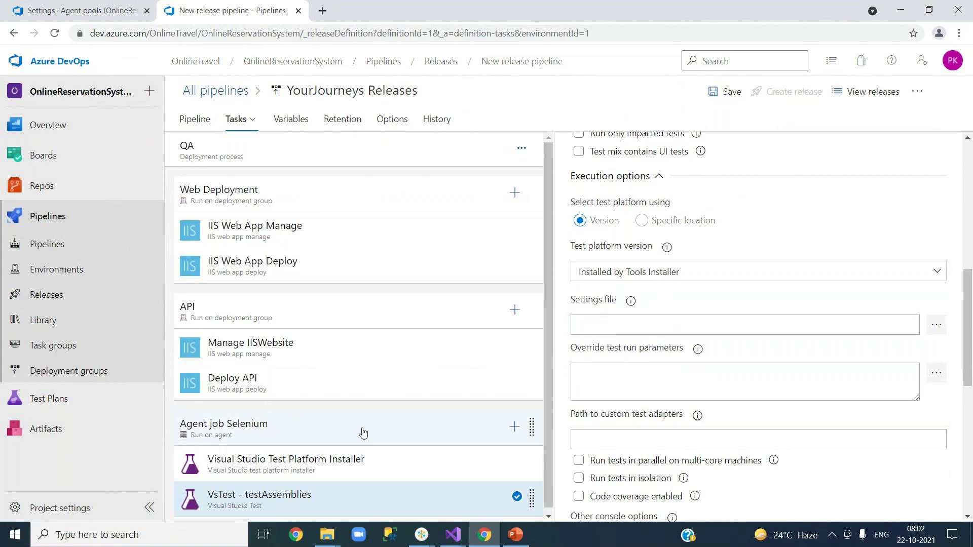
- Review the Test Platform Installer's package settings and the VsTest task's test files and test platform version
click(278, 469)
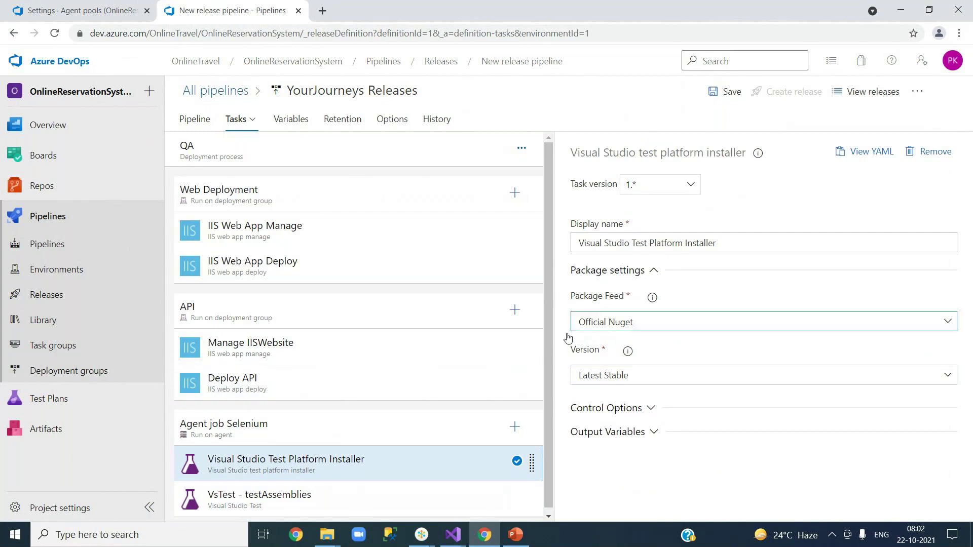
click(319, 502)
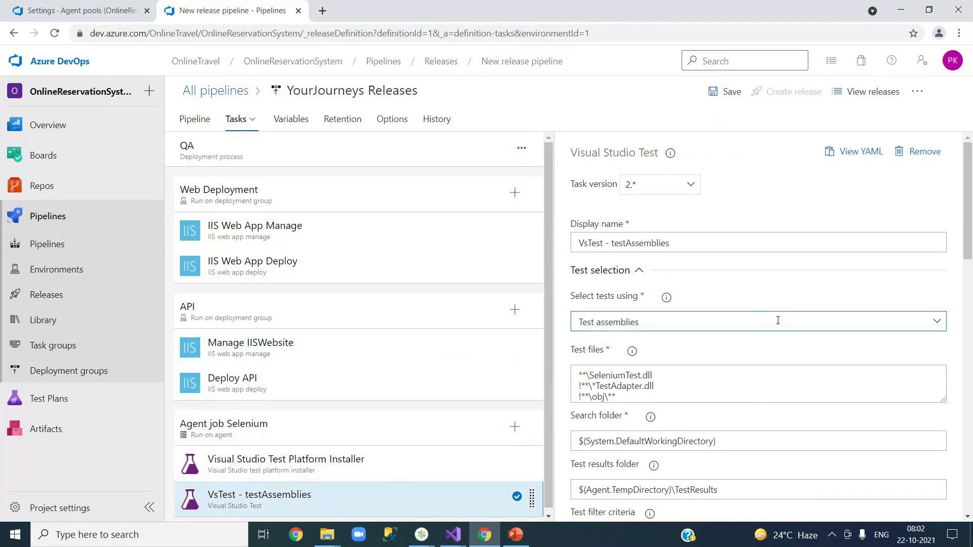
scroll(778, 320, down, 2)
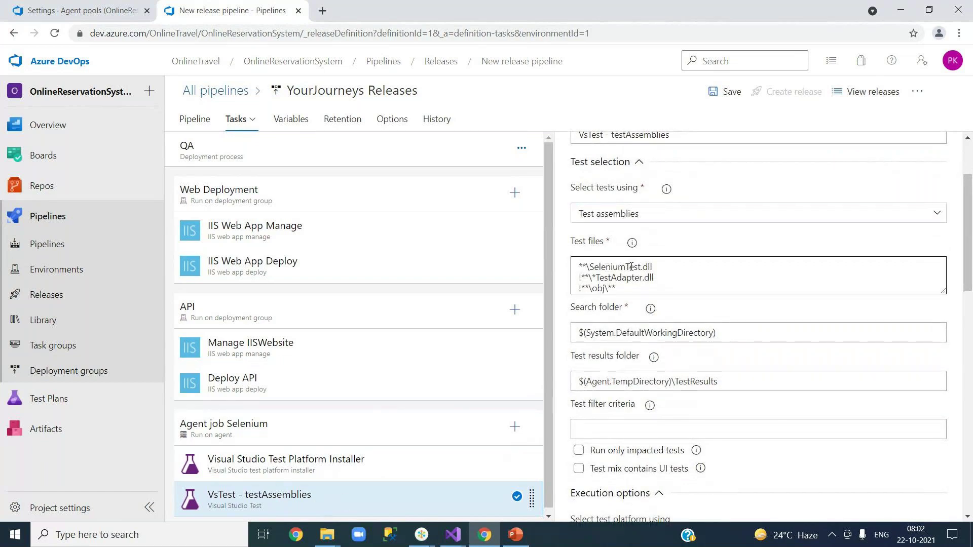
drag(968, 231, 969, 208)
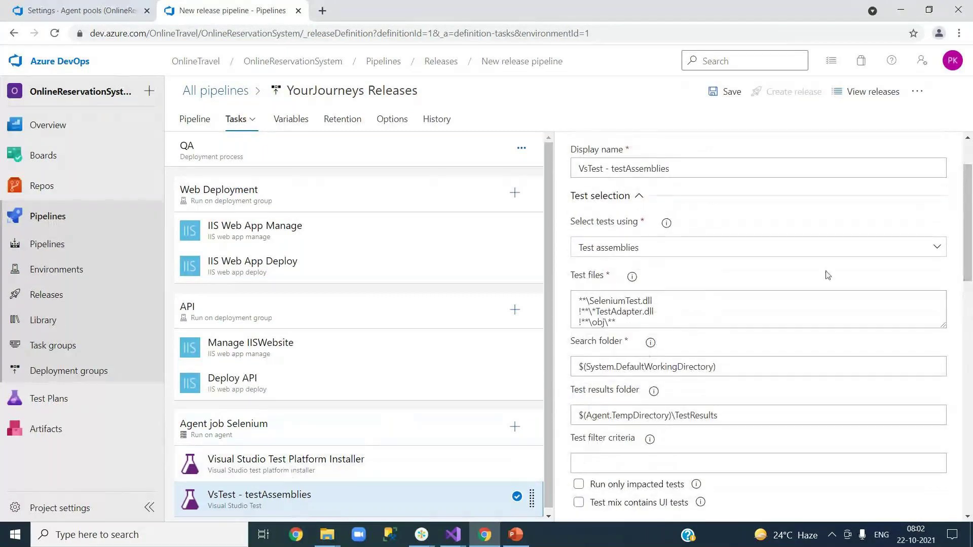
drag(968, 217, 971, 303)
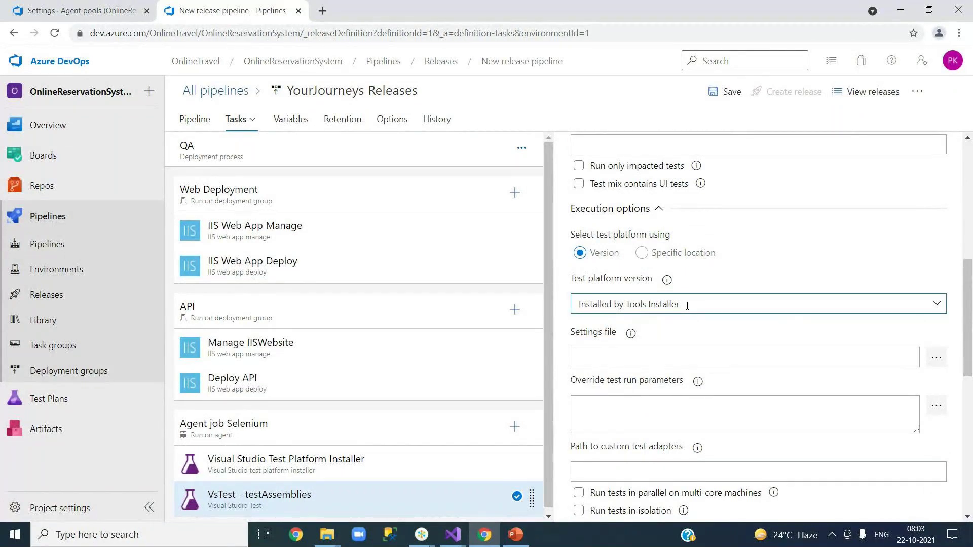
drag(964, 300, 964, 227)
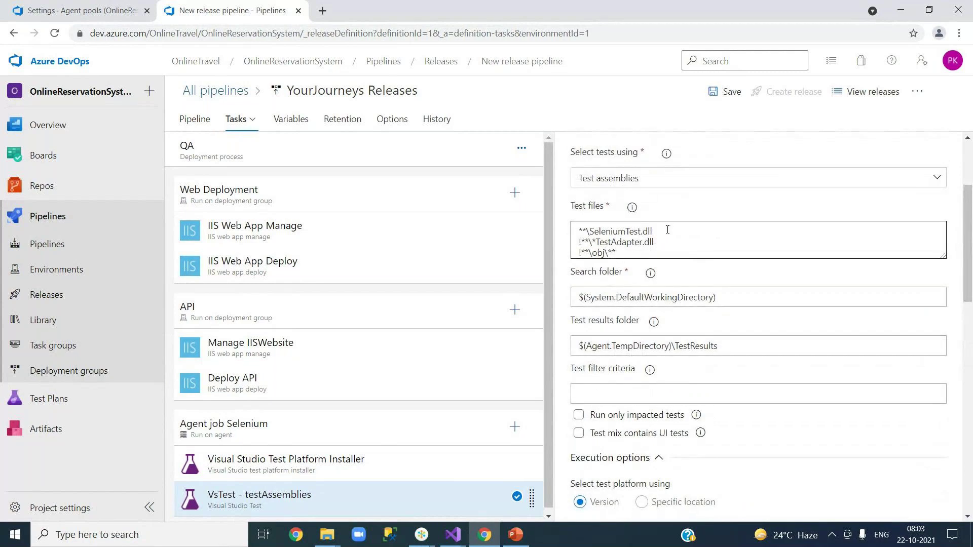
click(506, 461)
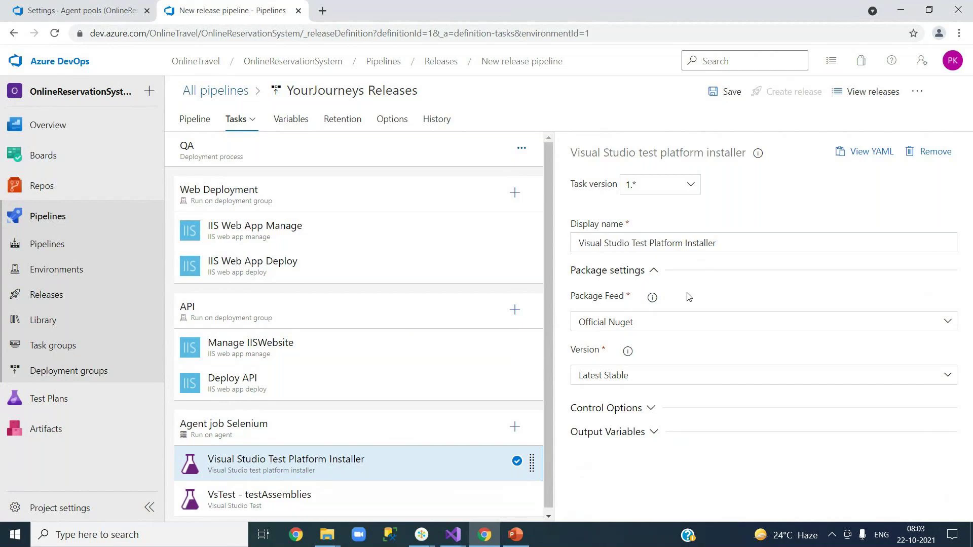
- Select the private Default agent pool for Agent job Selenium and save the release pipeline without a comment
click(282, 435)
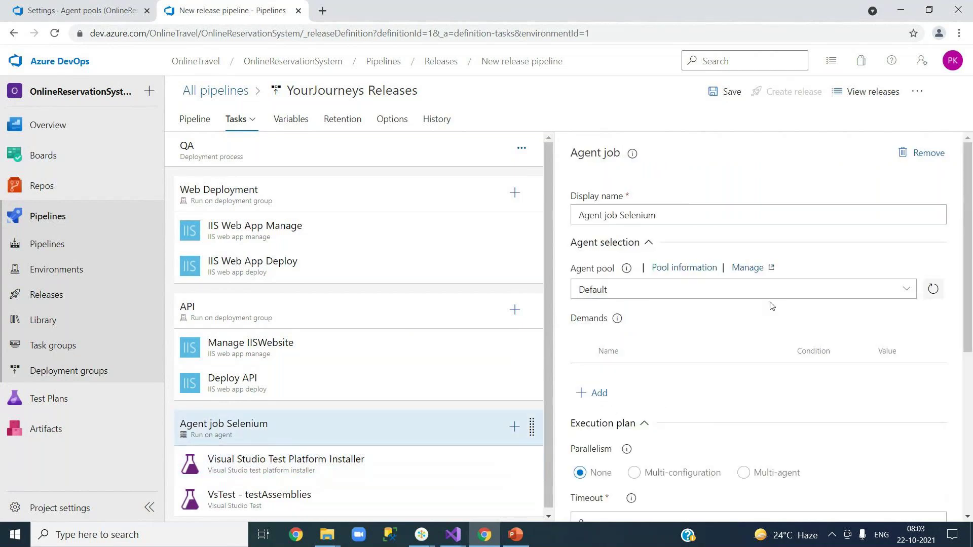
click(906, 288)
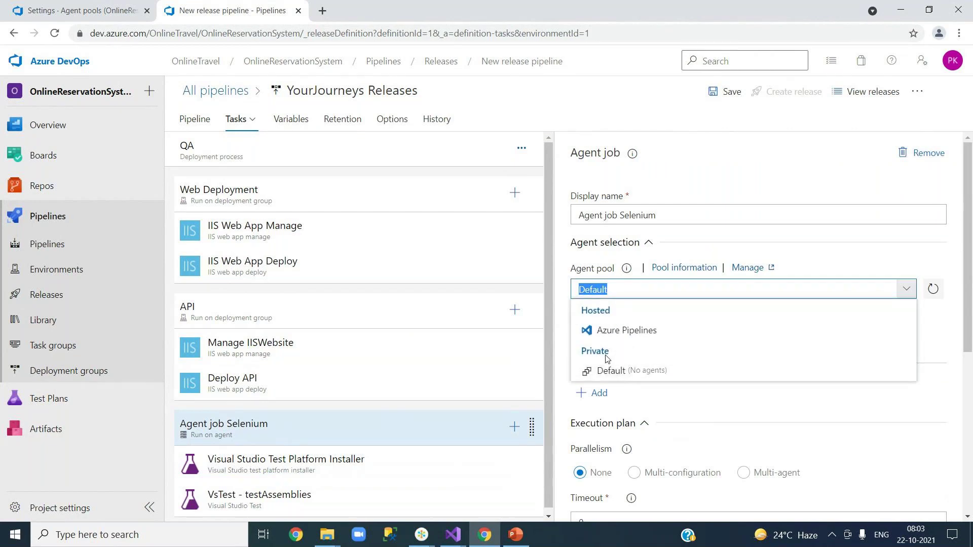
click(640, 373)
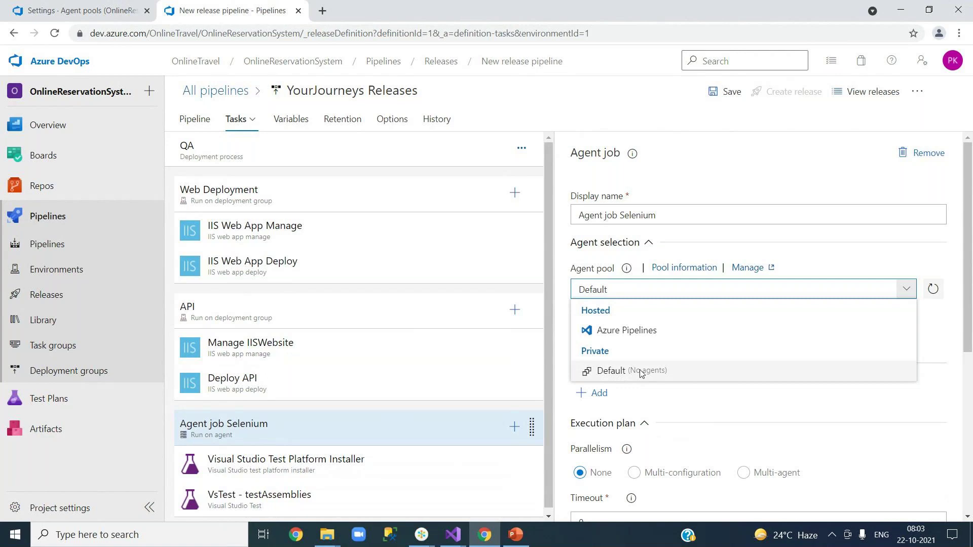
click(907, 291)
click(933, 323)
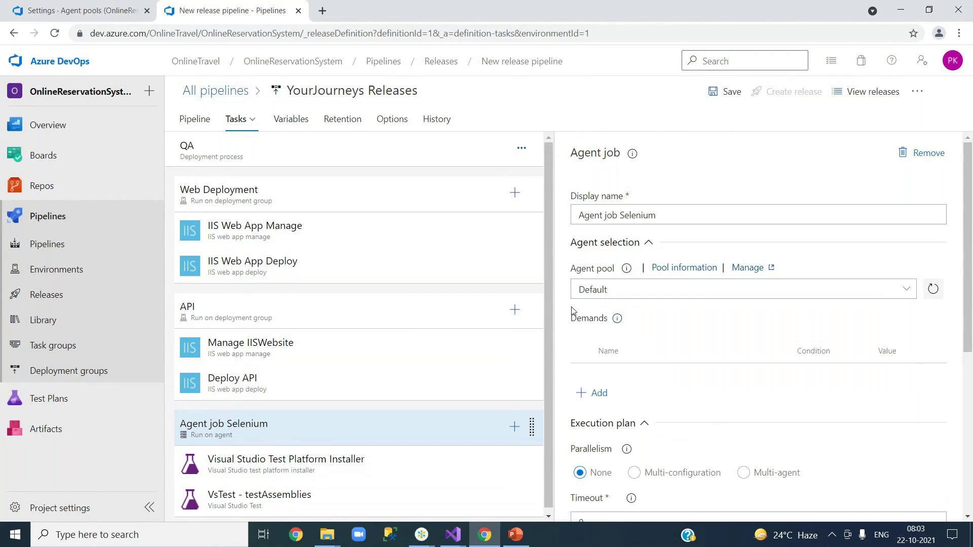
click(722, 94)
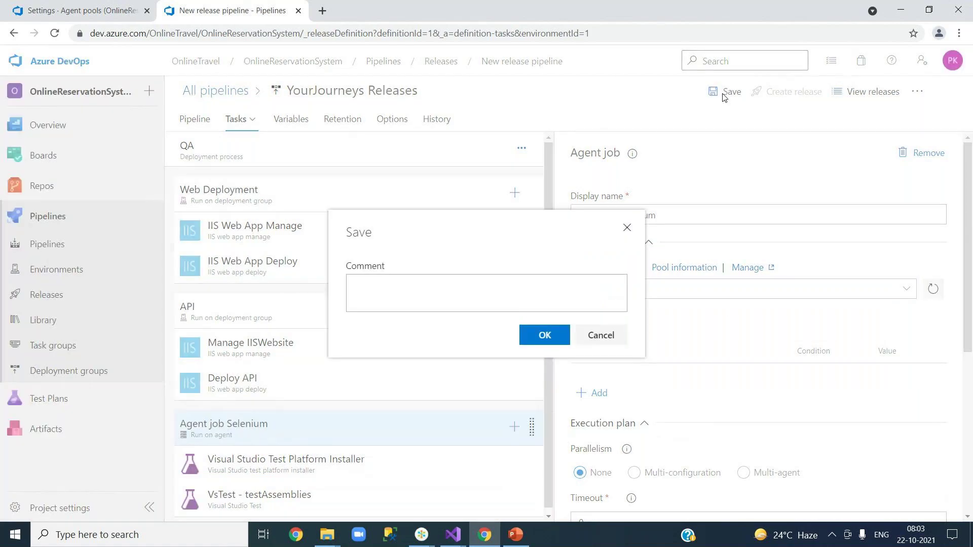
click(556, 333)
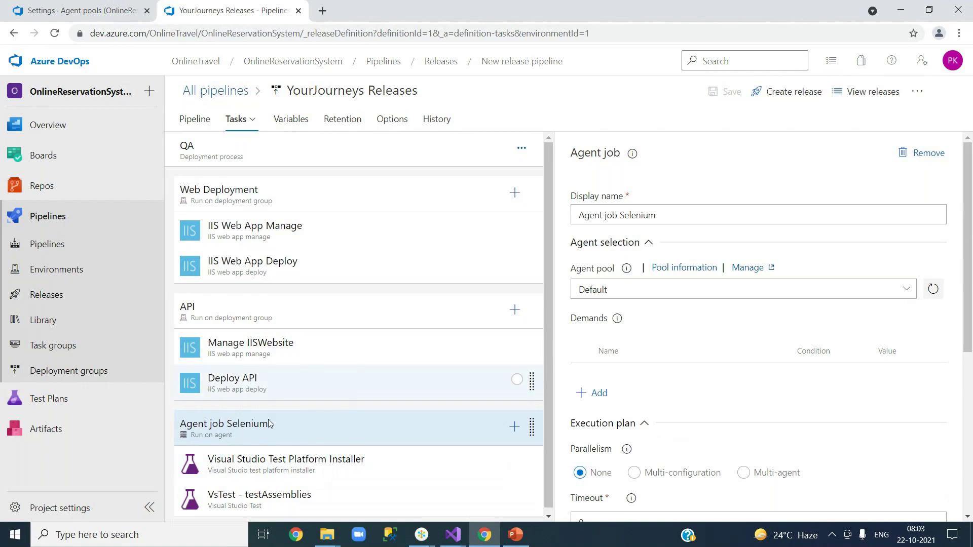
- Review Agent job Selenium and its Visual Studio test tasks, and switch to the PowerPoint slide on Selenium test suite integration
click(387, 475)
click(376, 441)
click(378, 473)
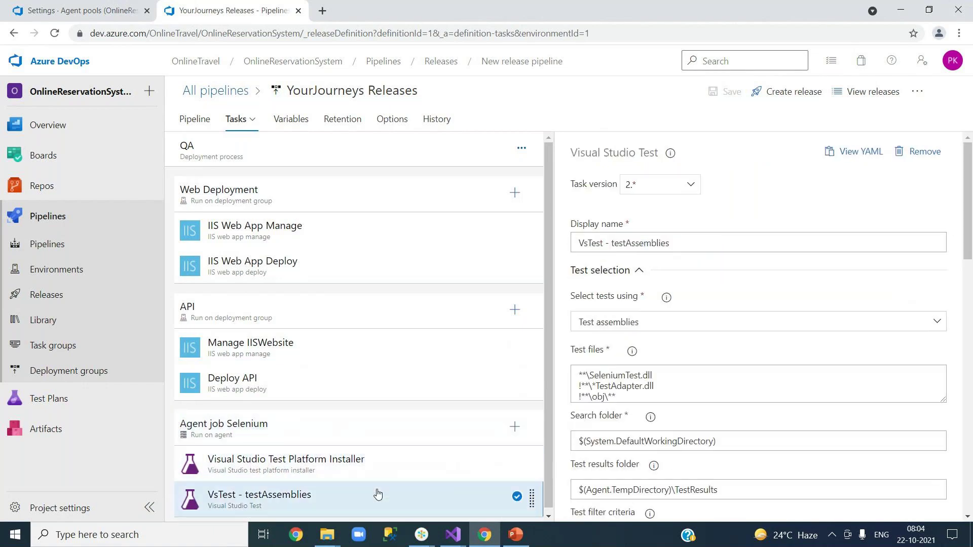
click(377, 433)
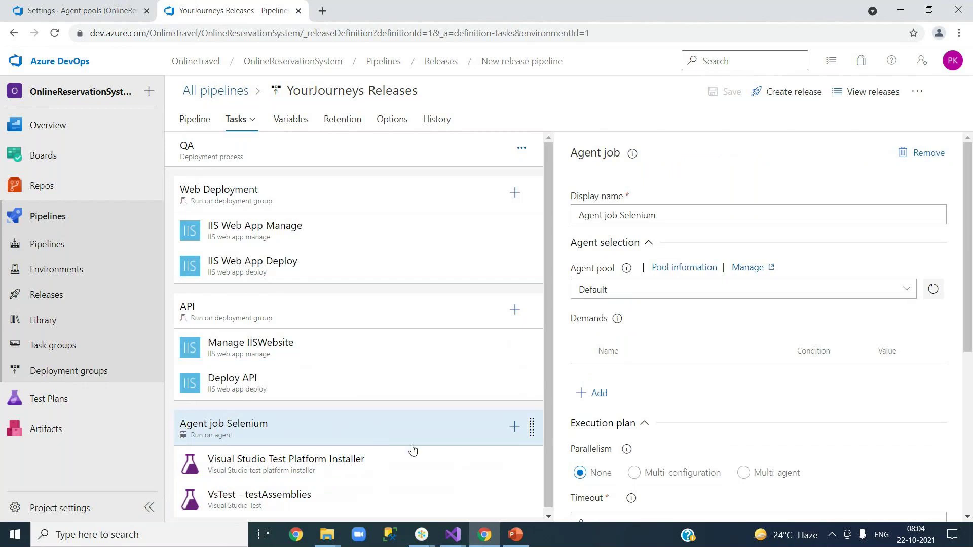
mouse_move(423, 536)
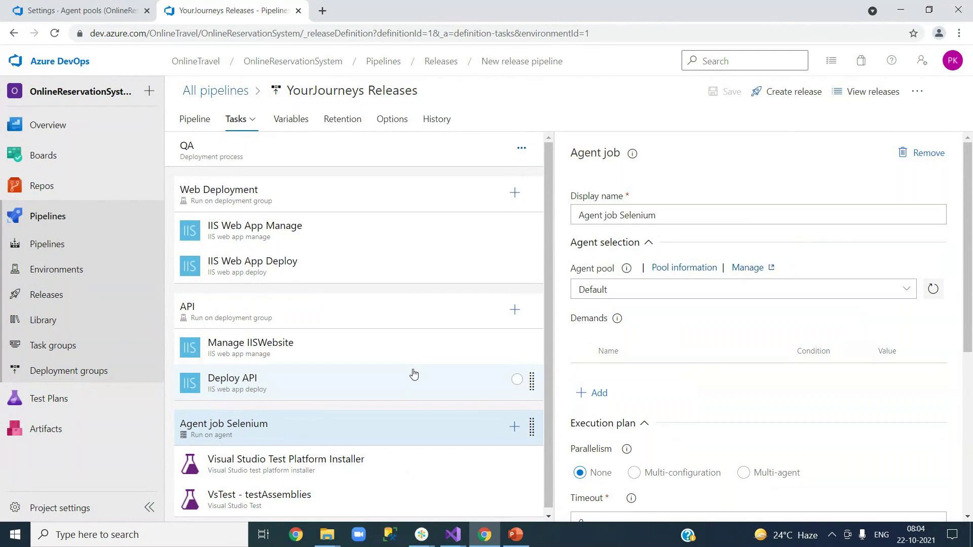
click(517, 535)
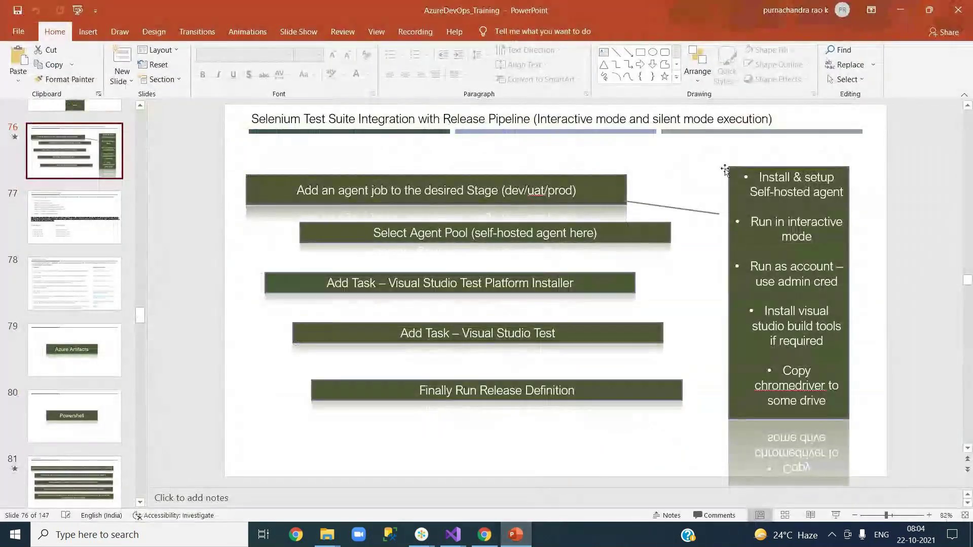